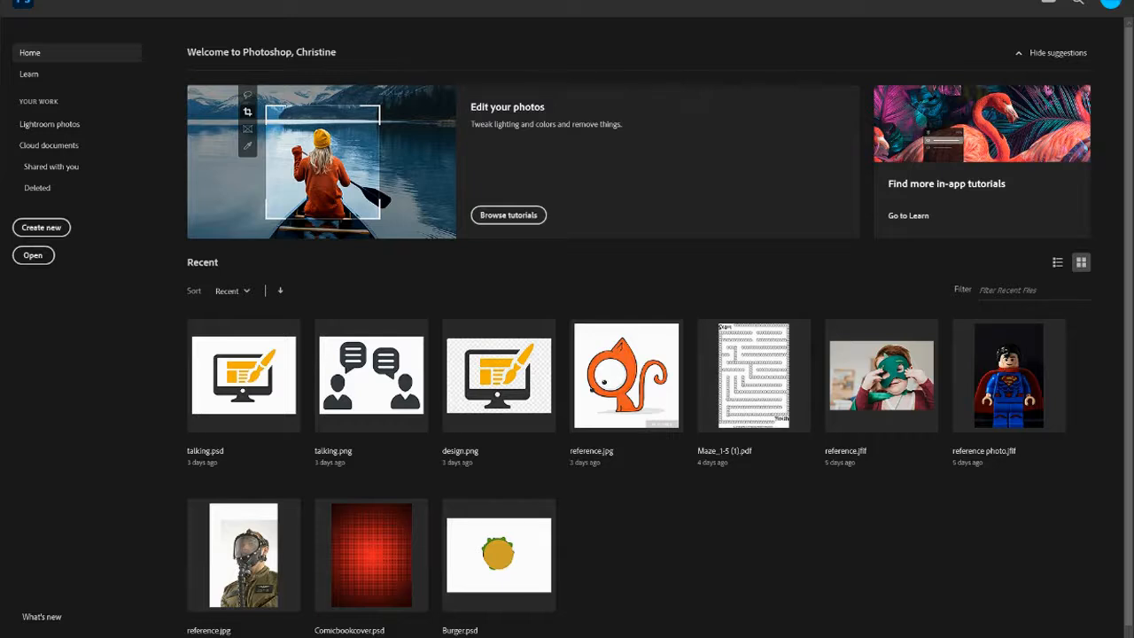
# - Create a new 11 x 14 inch portrait document at 300 pixels/inch named Firstname_lastname_comicbookcover
pyautogui.hotkey('alt', 'f')
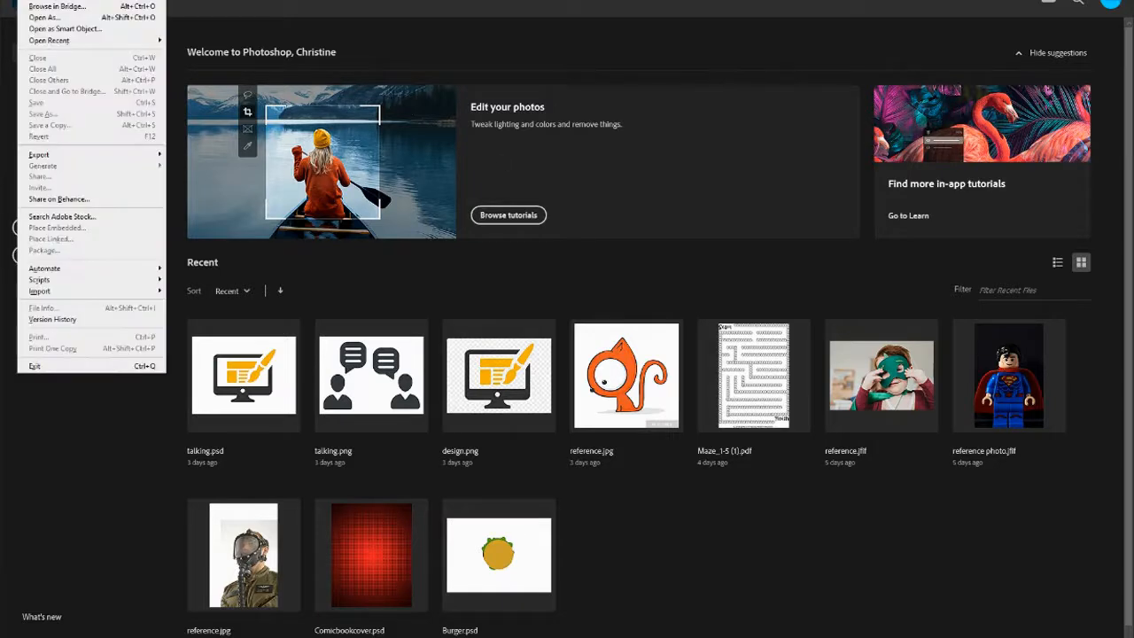
pyautogui.hotkey('ctrl', 'n')
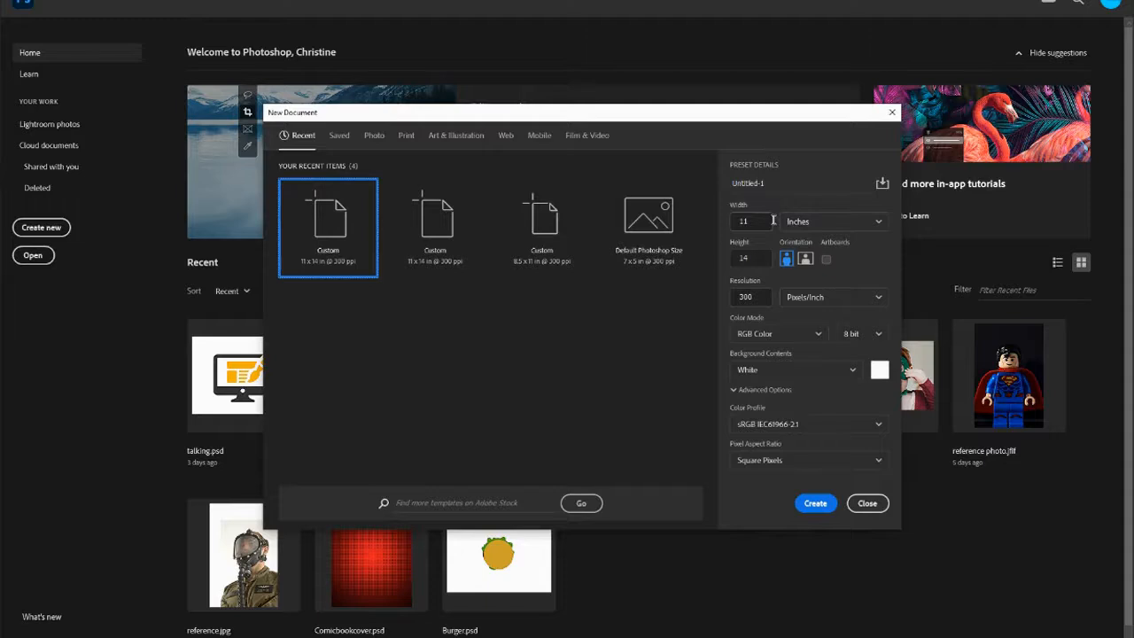
pyautogui.click(767, 221)
pyautogui.click(758, 261)
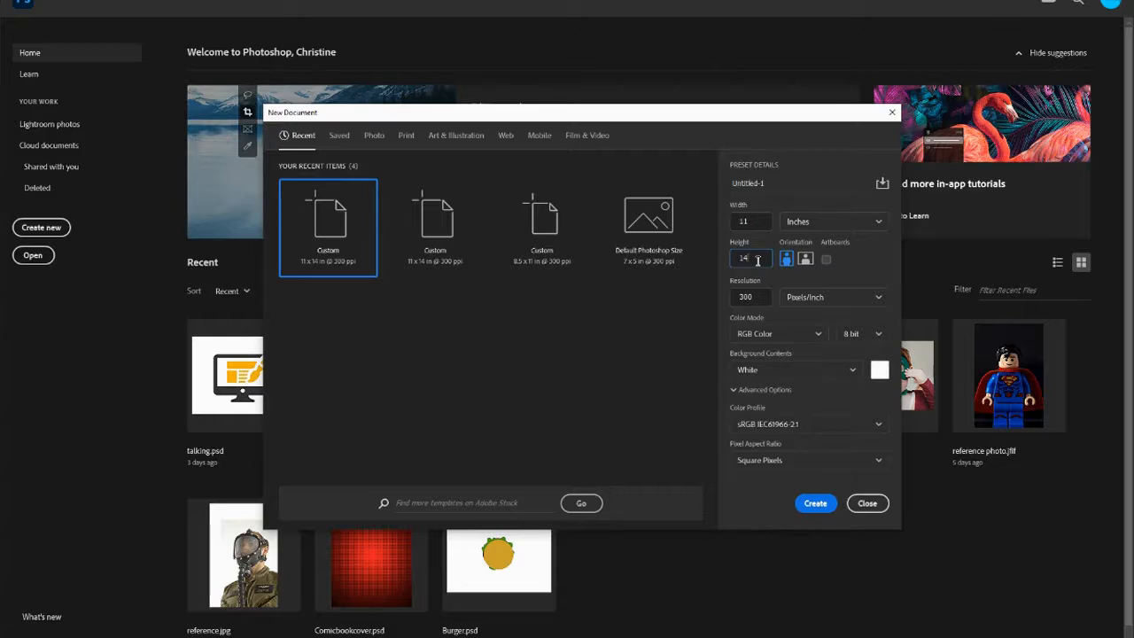
pyautogui.click(764, 298)
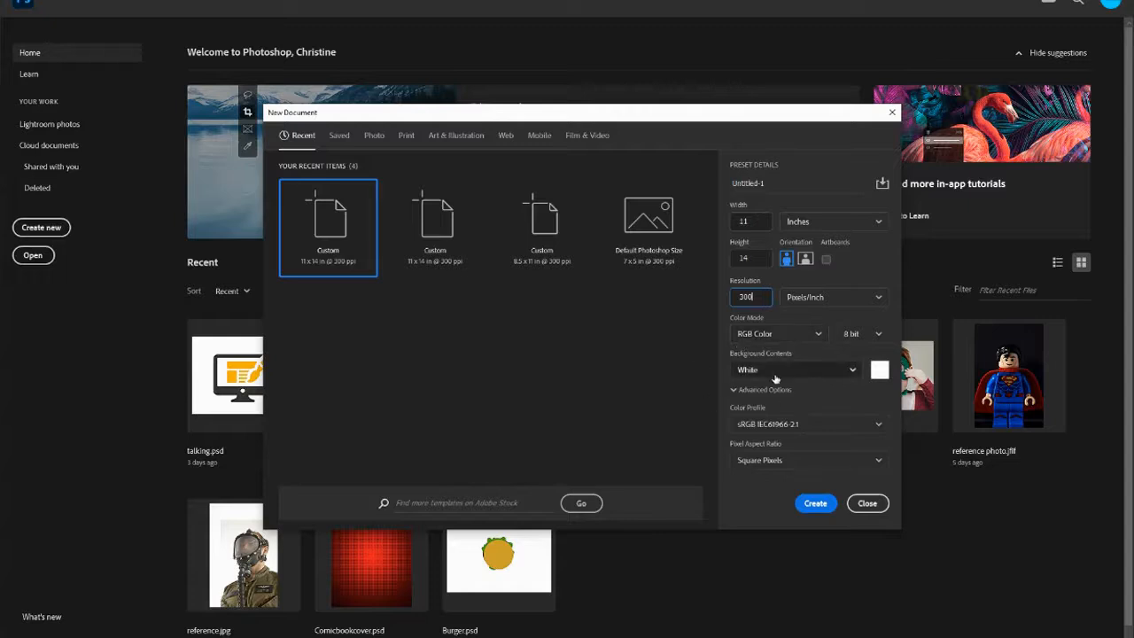
pyautogui.click(820, 181)
pyautogui.write('Firstname_lastname_comic')
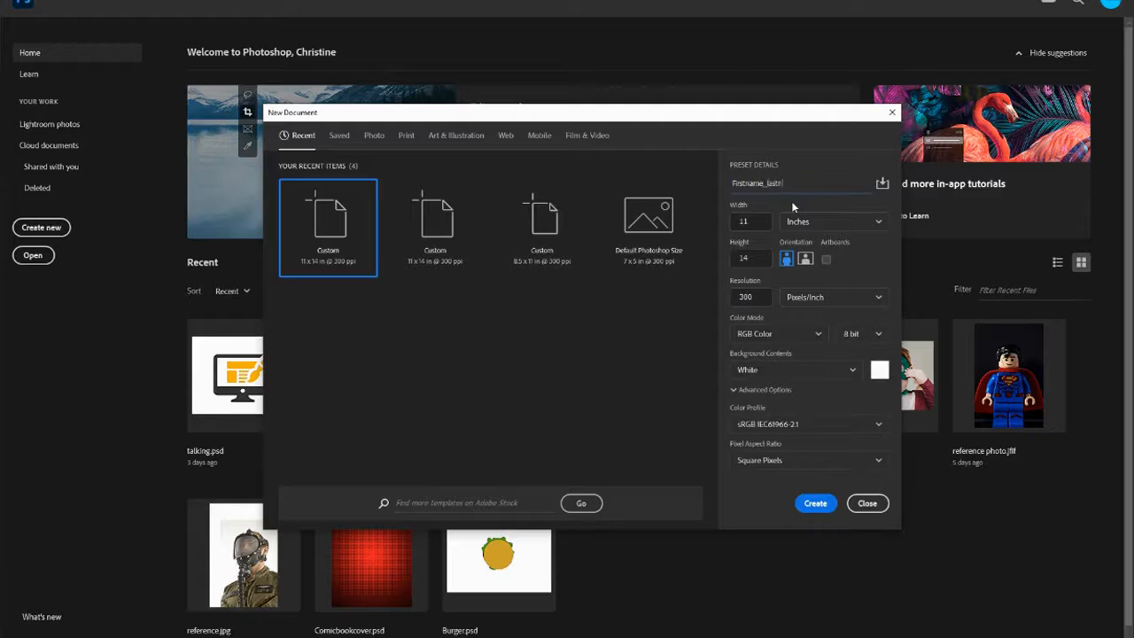
pyautogui.write('bookcover')
pyautogui.click(813, 504)
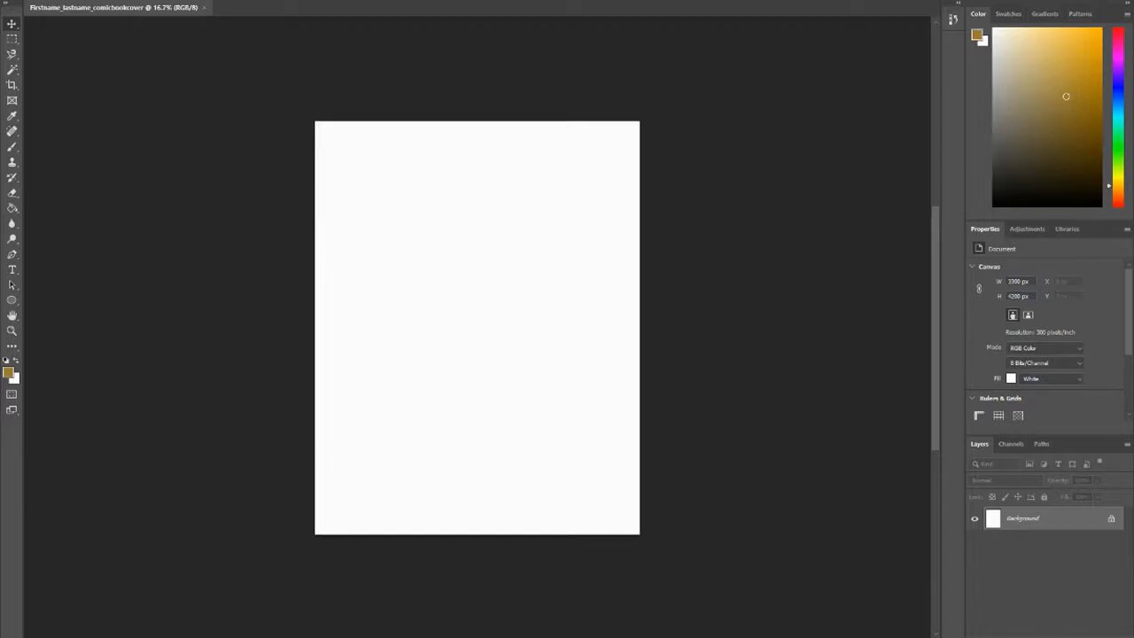
# - Start a new guide layout for the canvas and set its top margin to 0.5 in
pyautogui.hotkey('alt', 'v')
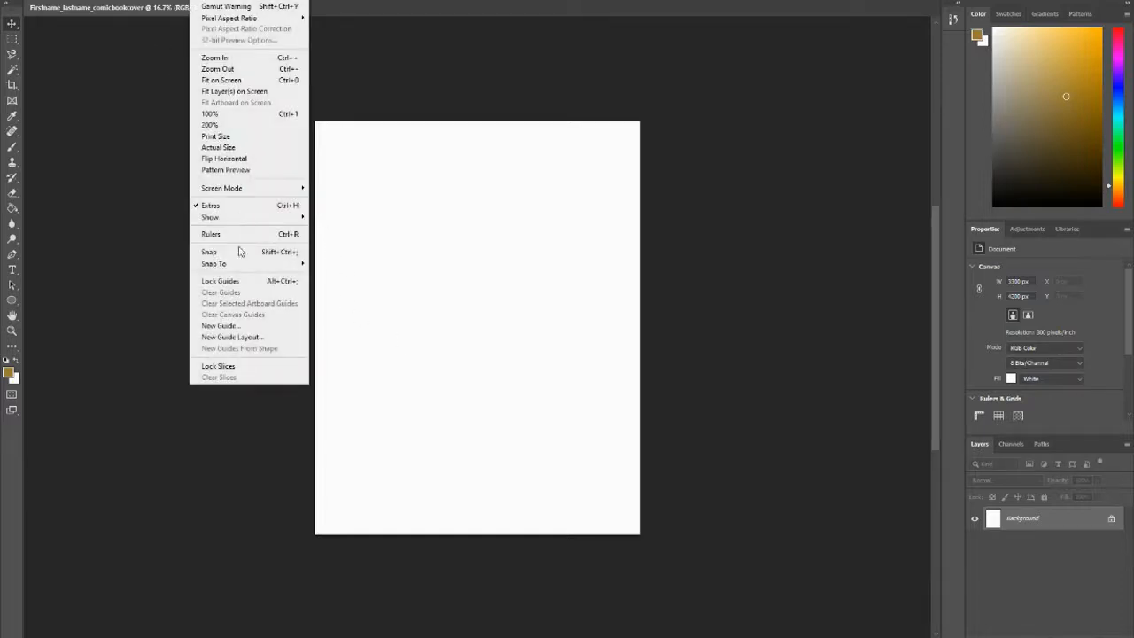
pyautogui.click(232, 337)
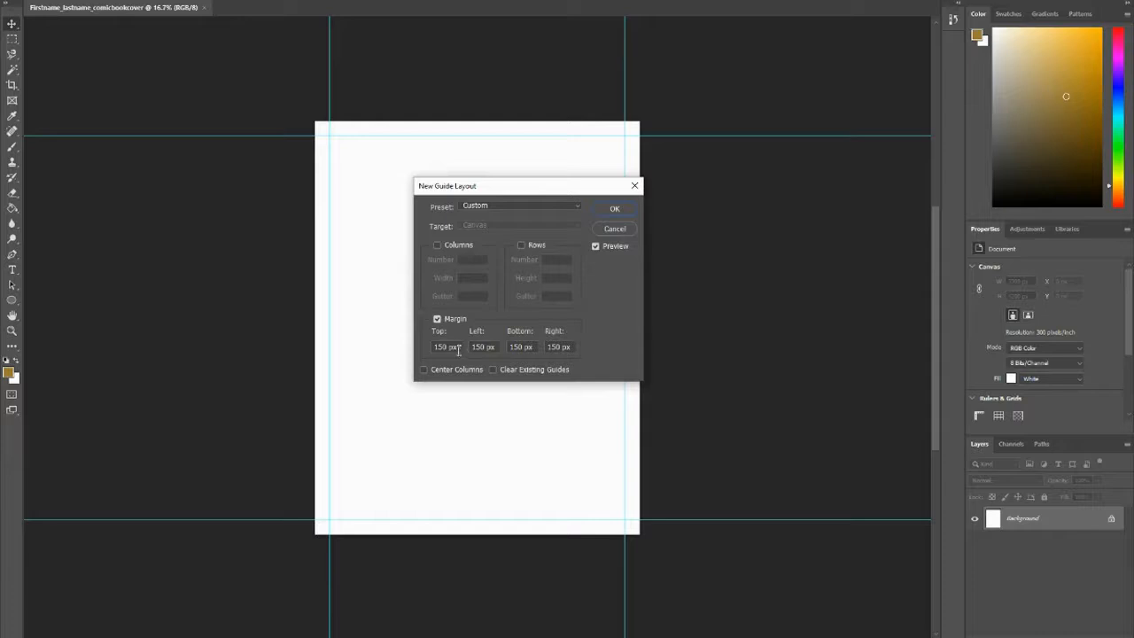
pyautogui.moveTo(458, 347); pyautogui.dragTo(418, 352)
pyautogui.write('0')
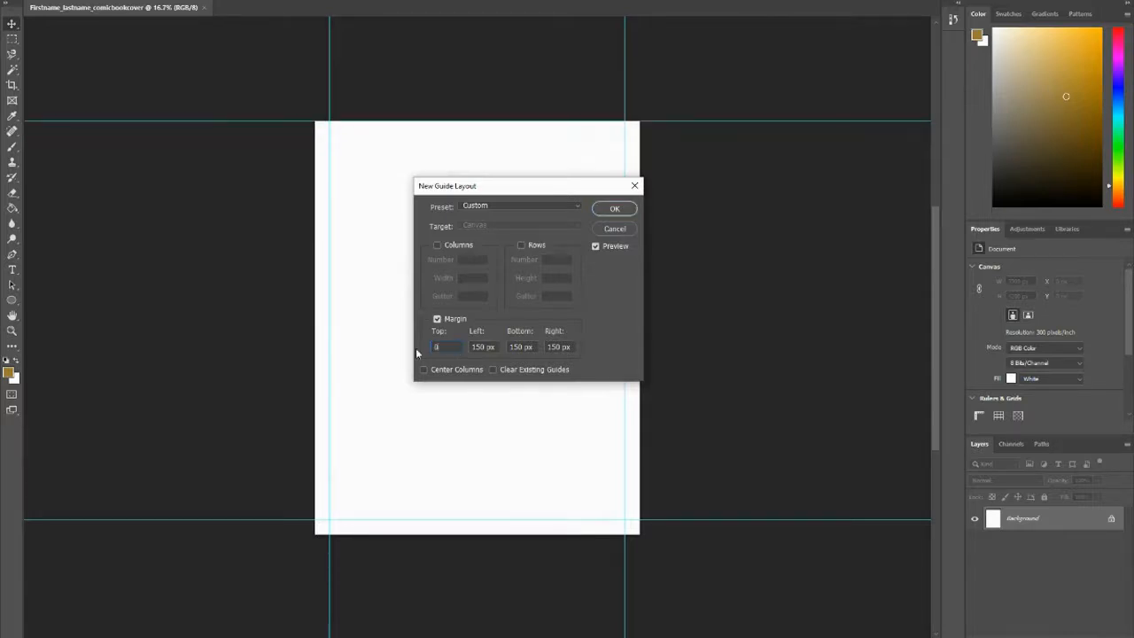
pyautogui.write('.5 inc')
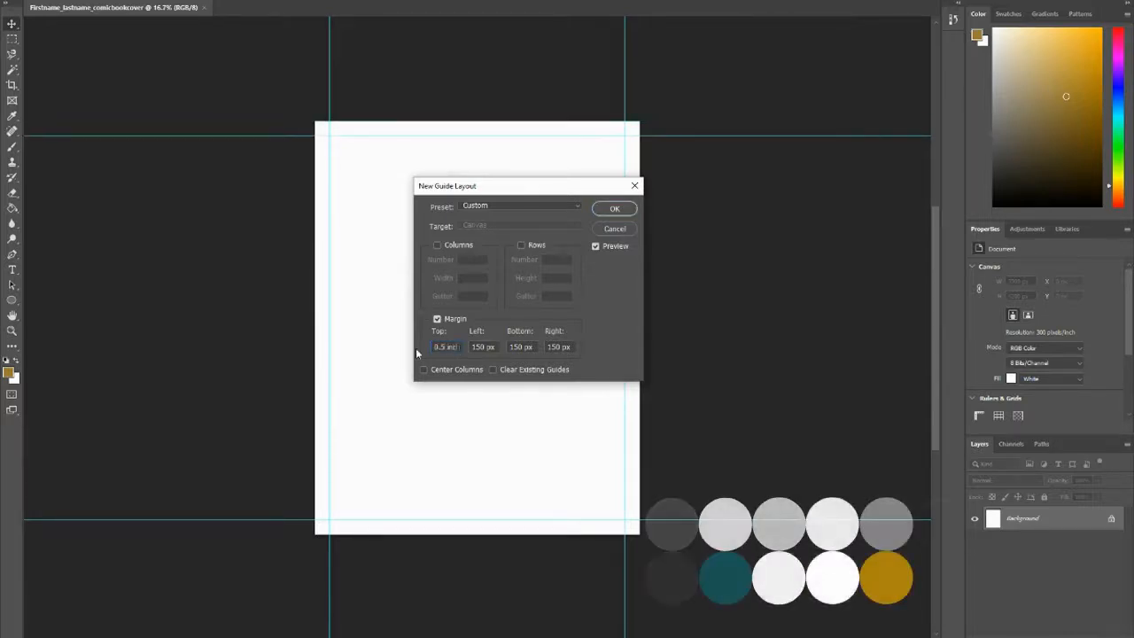
# - Copy the top margin value of 0.5 in to the left, bottom and right margins of the guide layout
pyautogui.moveTo(455, 347); pyautogui.dragTo(418, 345)
pyautogui.hotkey('ctrl', 'c')
pyautogui.click(483, 347)
pyautogui.moveTo(499, 347); pyautogui.dragTo(447, 348)
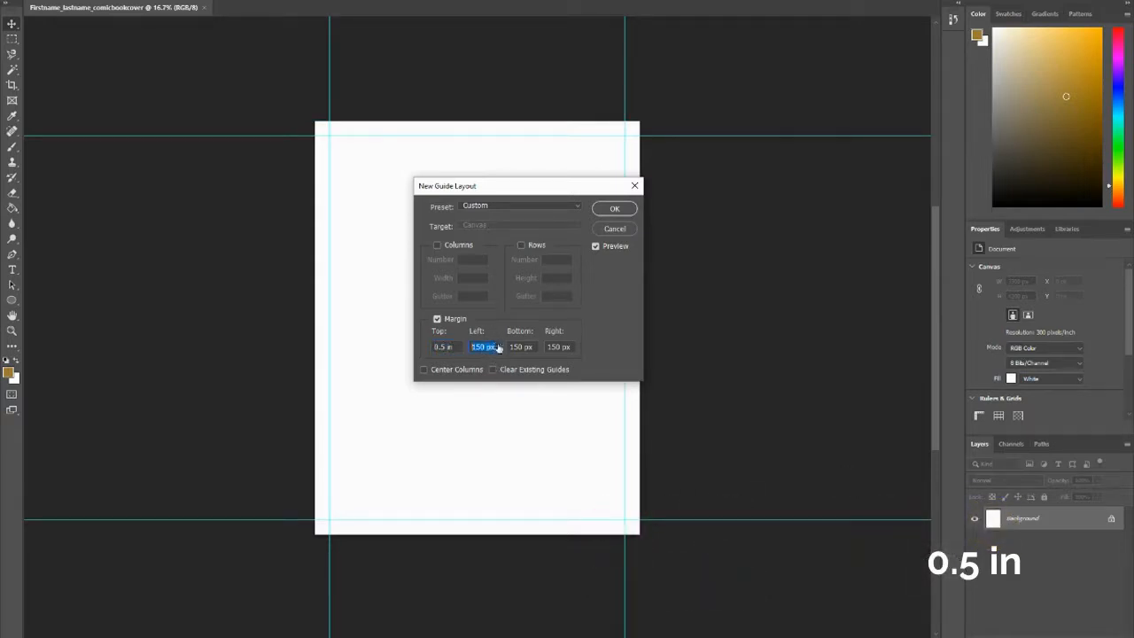
pyautogui.hotkey('ctrl', 'v')
pyautogui.moveTo(535, 347); pyautogui.dragTo(481, 348)
pyautogui.hotkey('ctrl', 'v')
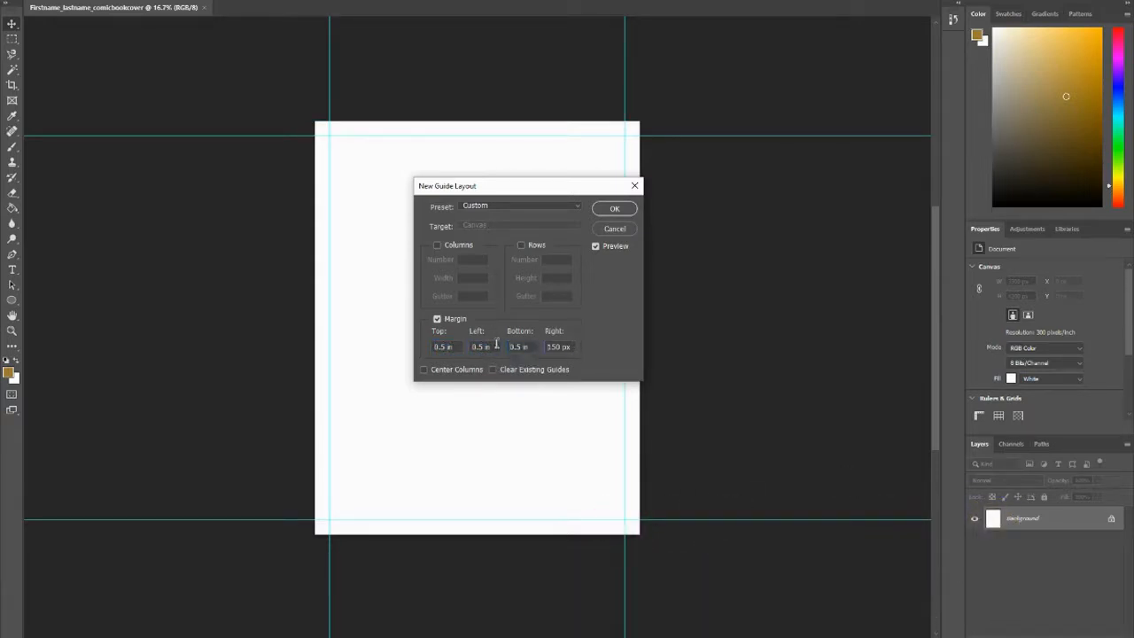
pyautogui.moveTo(572, 348); pyautogui.dragTo(517, 347)
pyautogui.hotkey('ctrl', 'v')
pyautogui.doubleClick(519, 348)
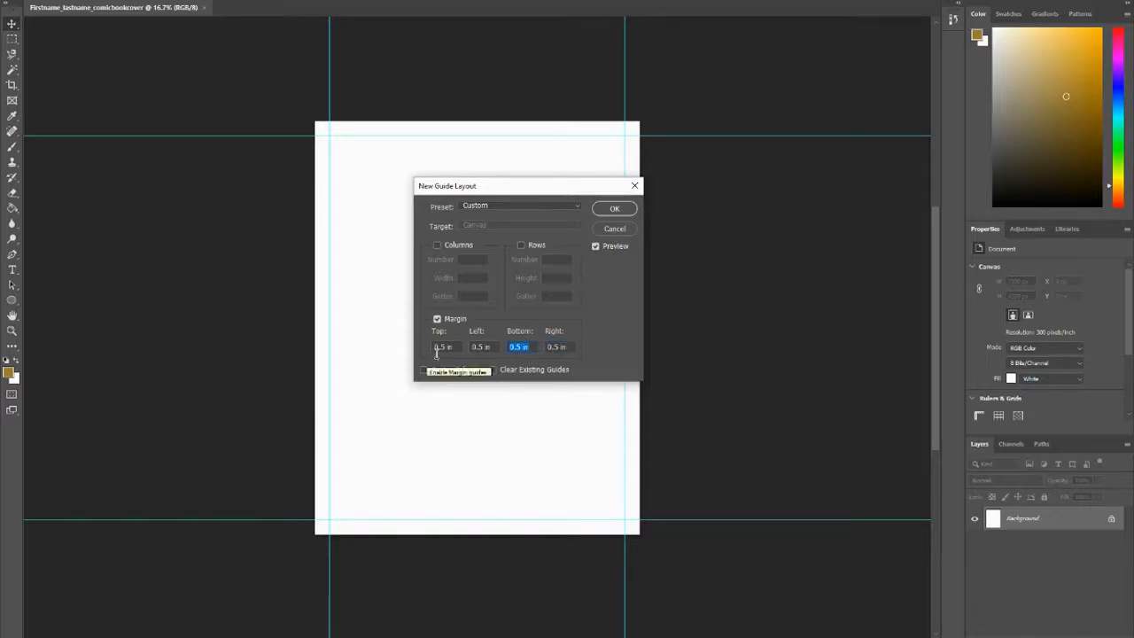
# - Toggle the preview of the margin guides off and on, and apply the guide layout
pyautogui.click(561, 347)
pyautogui.click(596, 247)
pyautogui.click(596, 247)
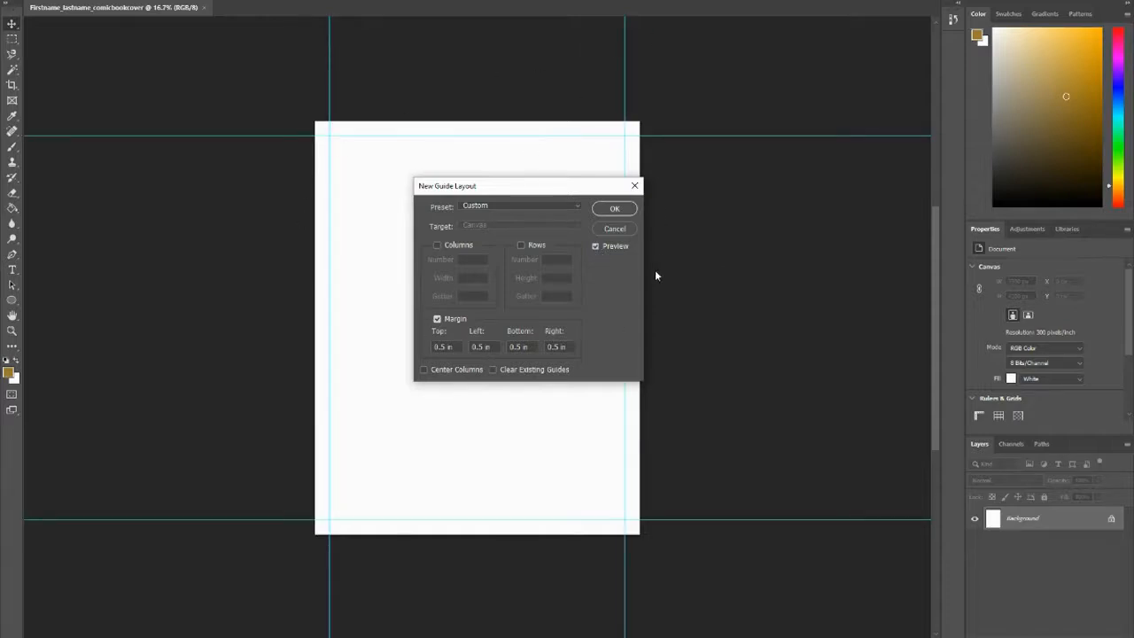
pyautogui.click(614, 209)
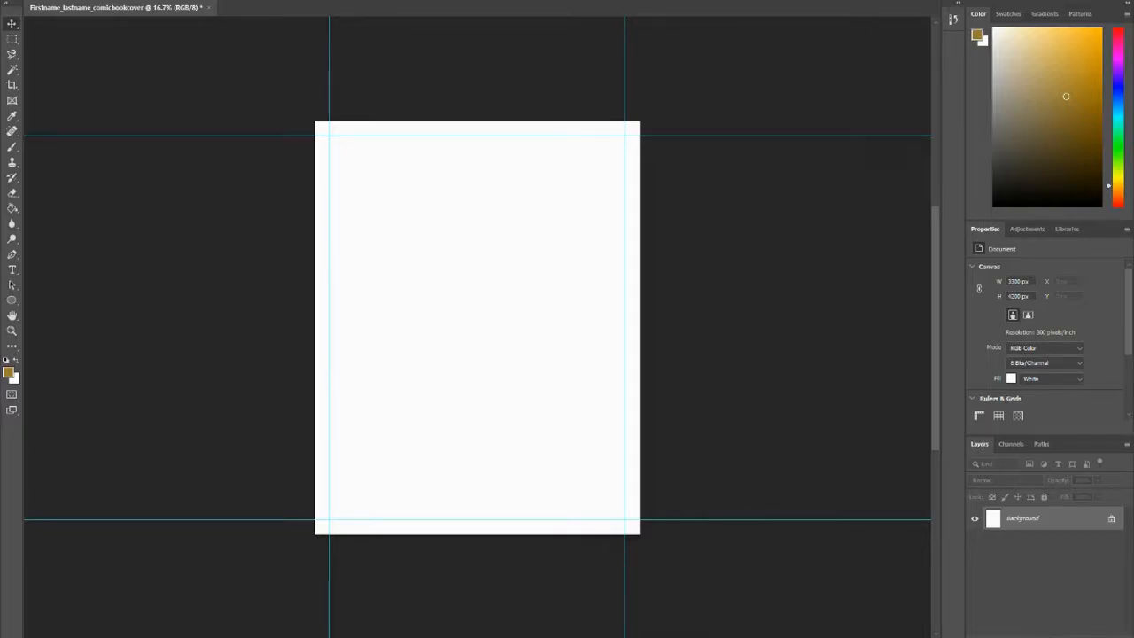
# - Place the reference photo of the masked child across the canvas as an embedded image
pyautogui.moveTo(1108, 139); pyautogui.dragTo(413, 316)
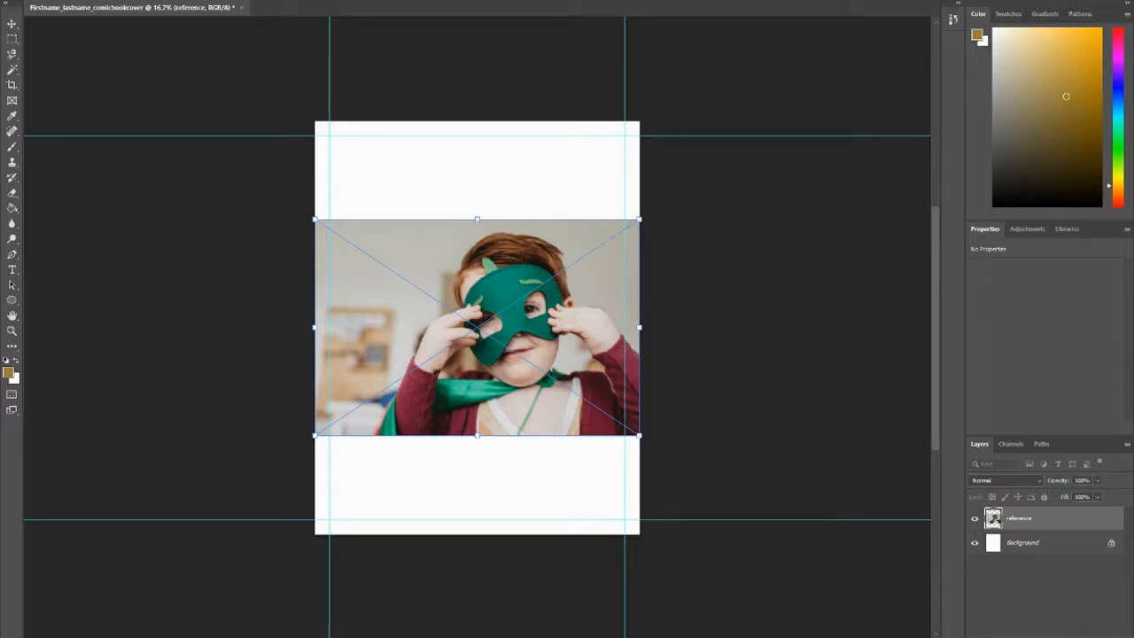
pyautogui.press('Return')
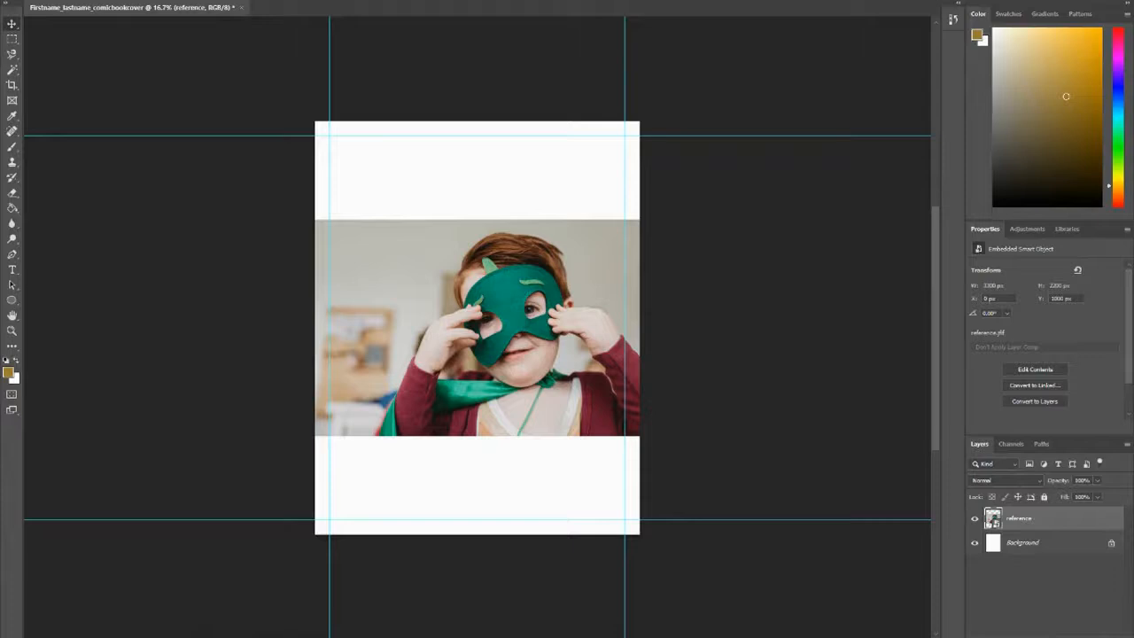
# - Apply the Poster Edges filter to the reference photo with edge thickness 2, edge intensity 3 and posterization 1
pyautogui.hotkey('alt', 't')
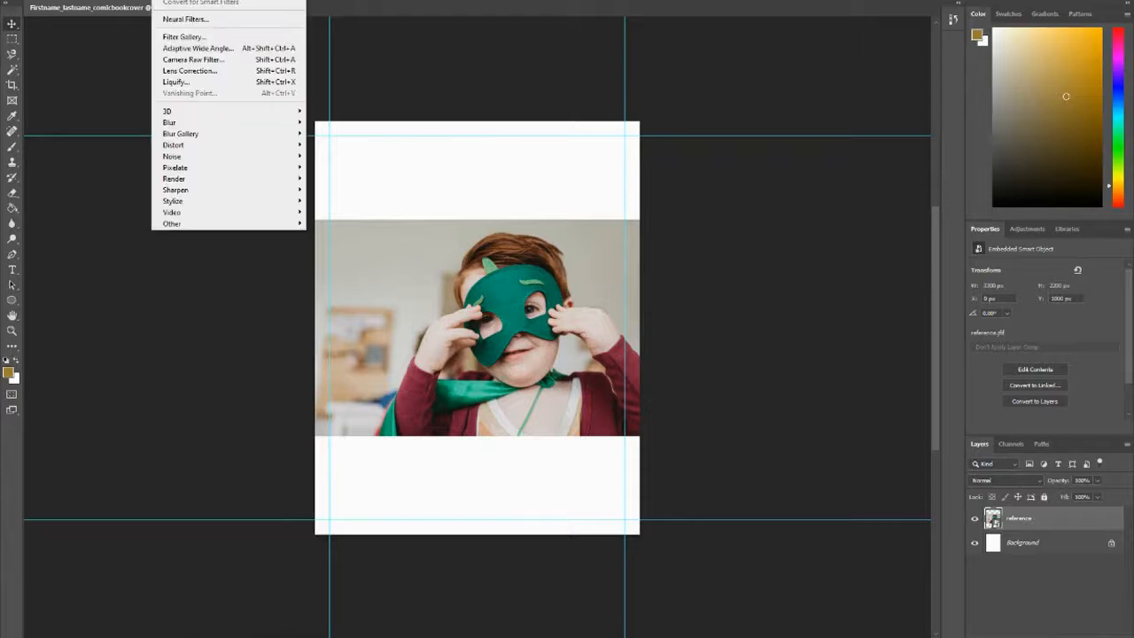
pyautogui.click(179, 37)
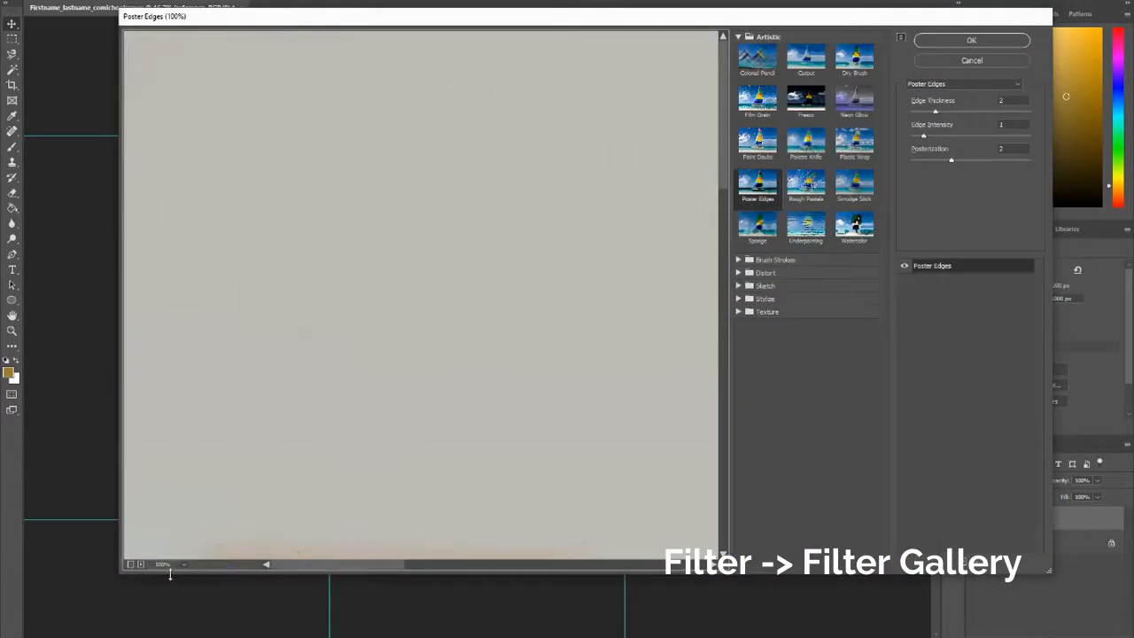
pyautogui.click(182, 564)
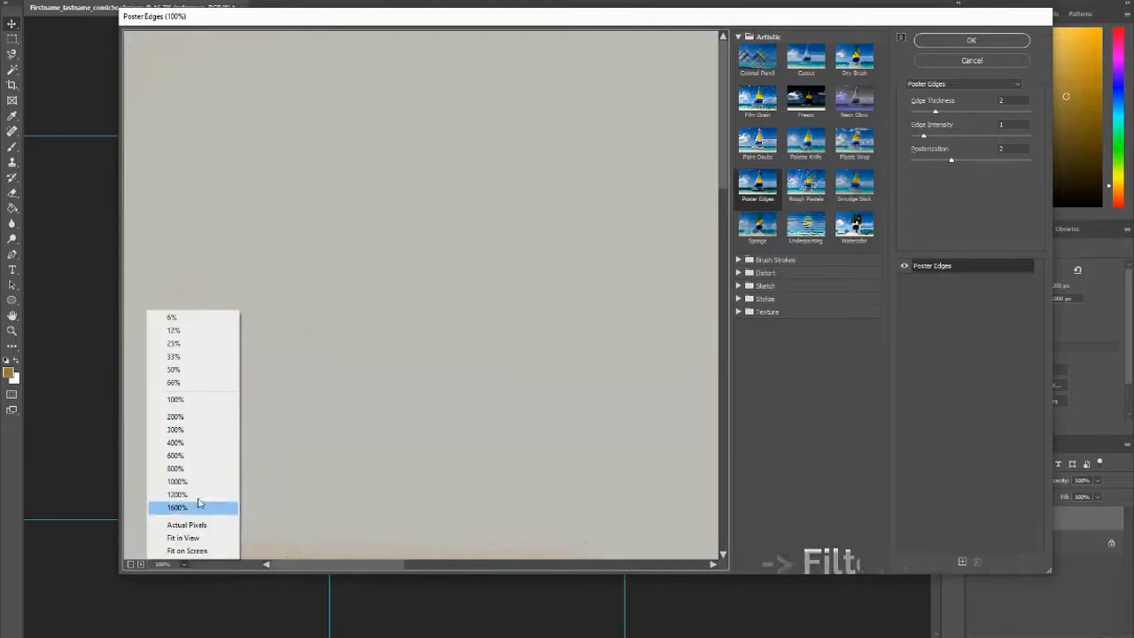
pyautogui.click(188, 551)
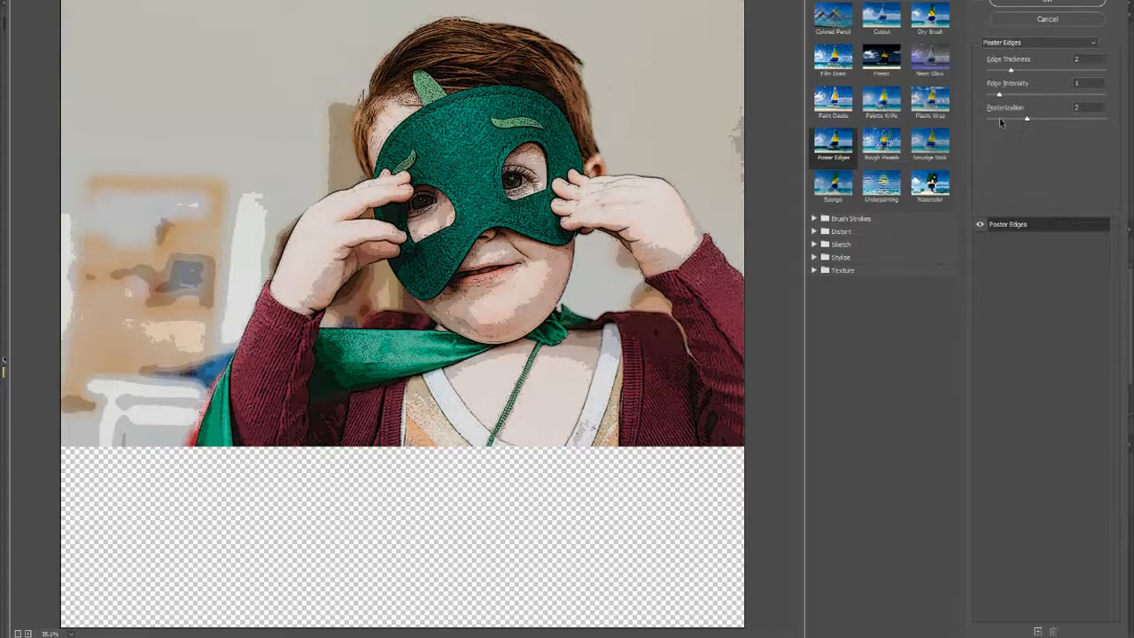
pyautogui.click(1000, 118)
pyautogui.moveTo(998, 119); pyautogui.dragTo(1106, 119)
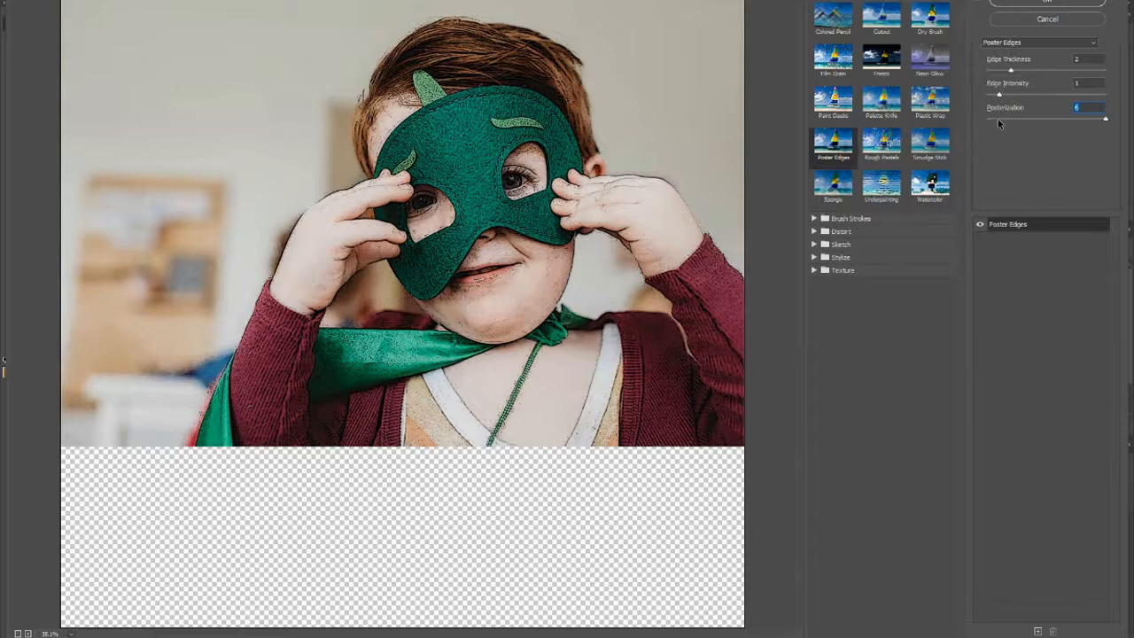
pyautogui.click(997, 118)
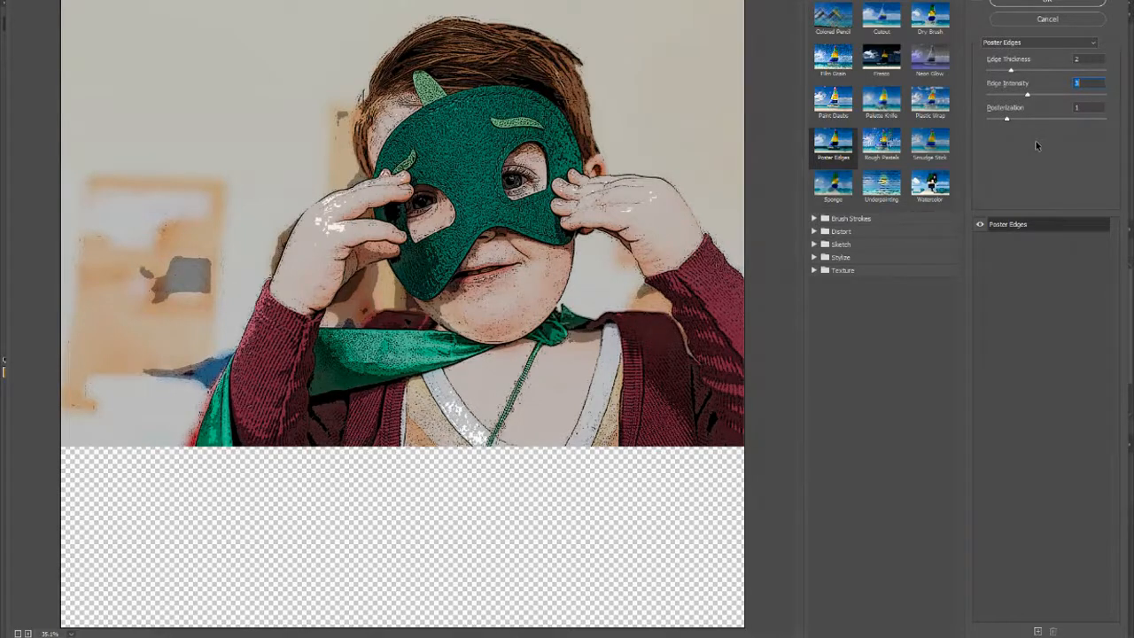
pyautogui.click(1053, 3)
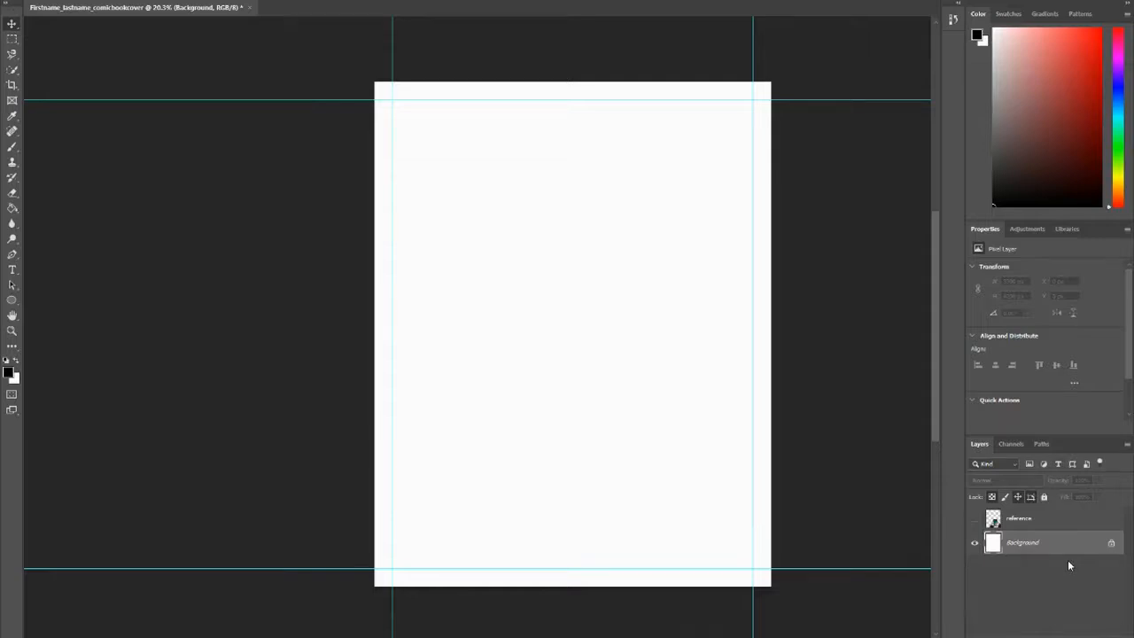
# - Unlock the background layer and add a Gradient Fill layer above it based on the Foreground to Background preset
pyautogui.click(1111, 545)
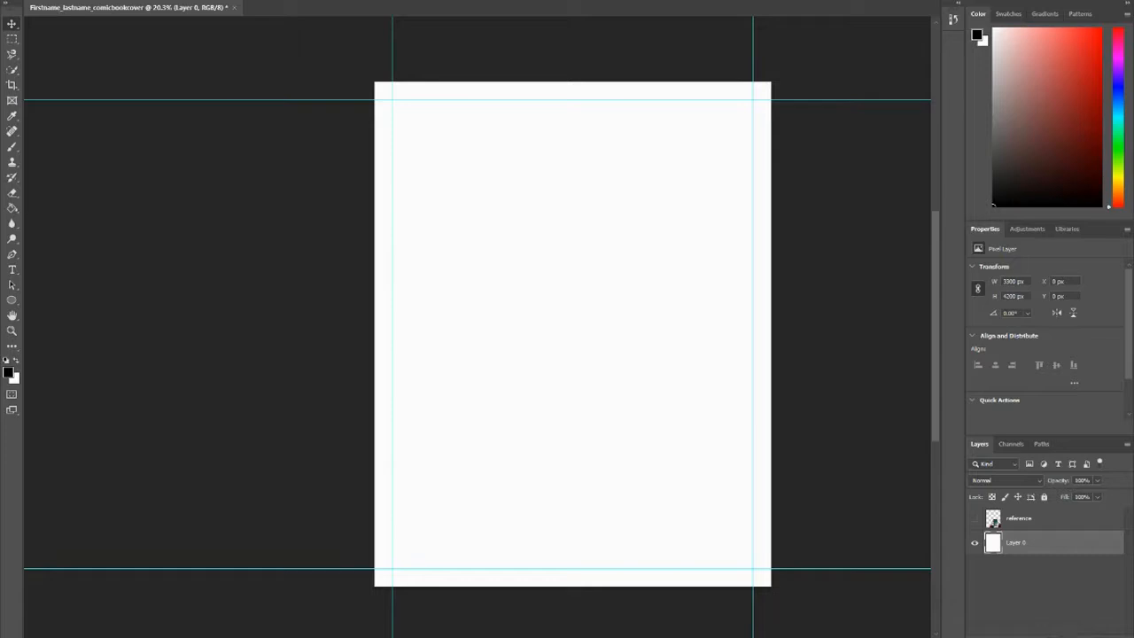
pyautogui.click(1053, 635)
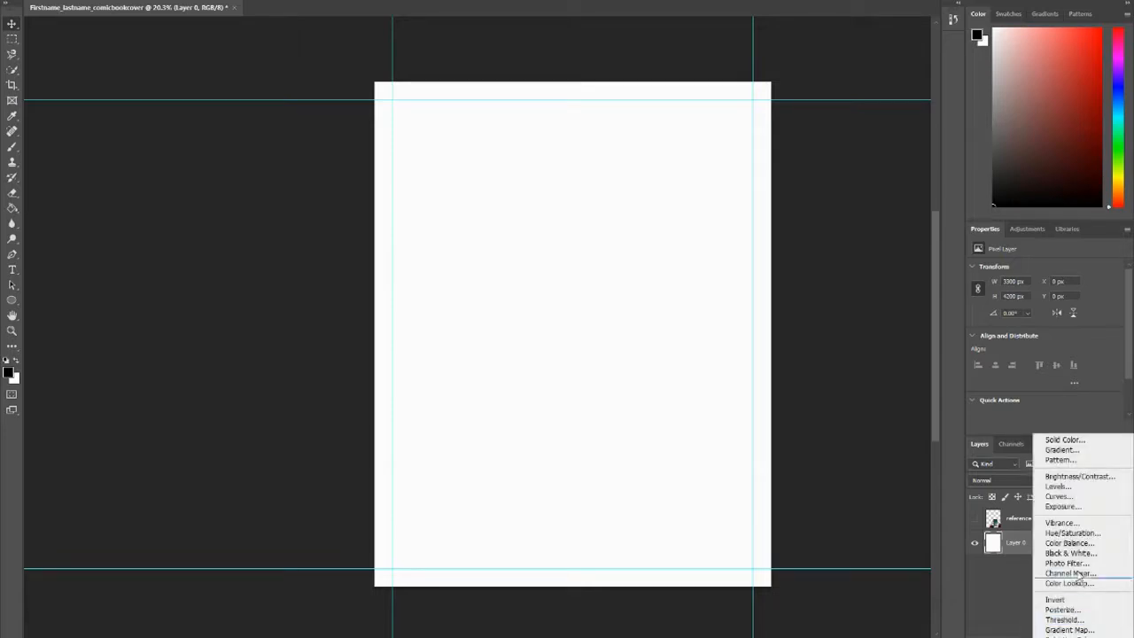
pyautogui.click(1056, 450)
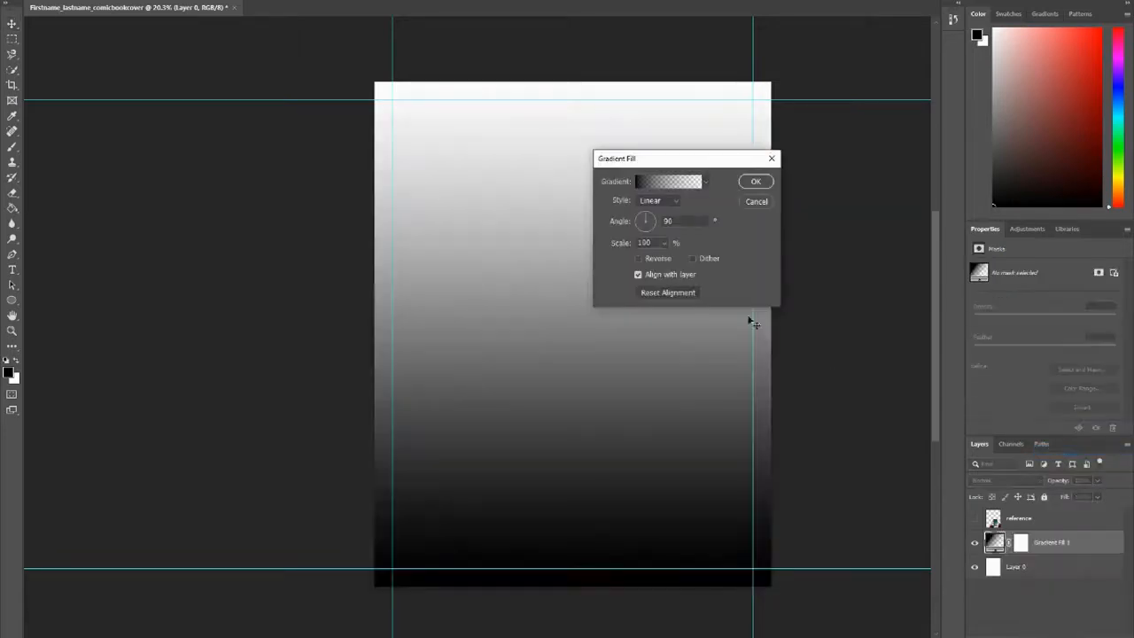
pyautogui.moveTo(653, 162); pyautogui.dragTo(583, 220)
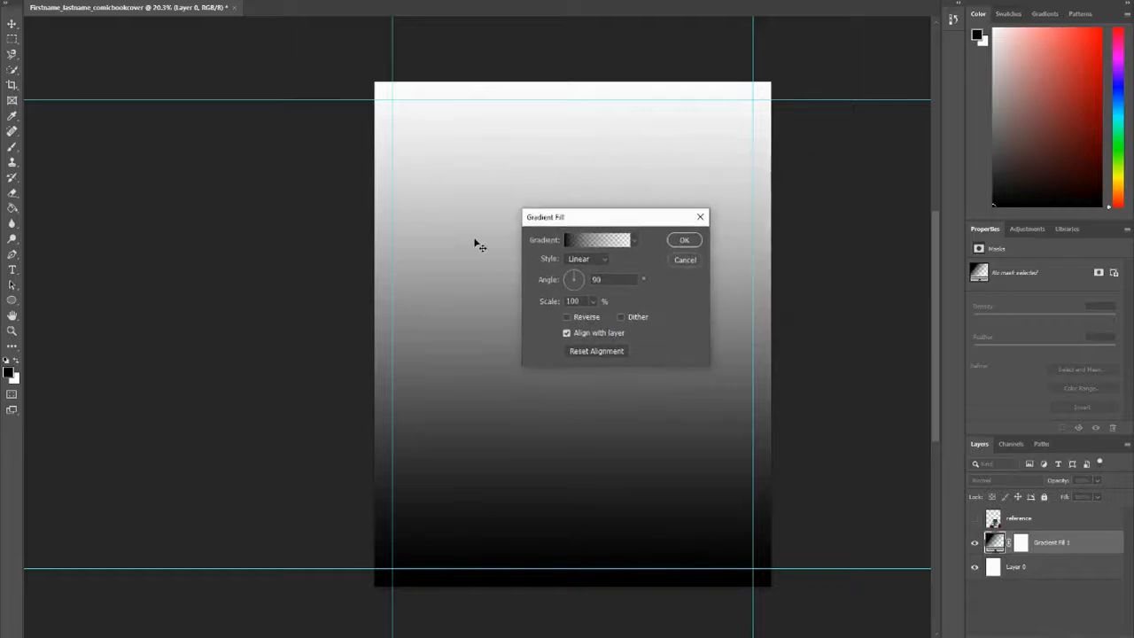
pyautogui.click(580, 242)
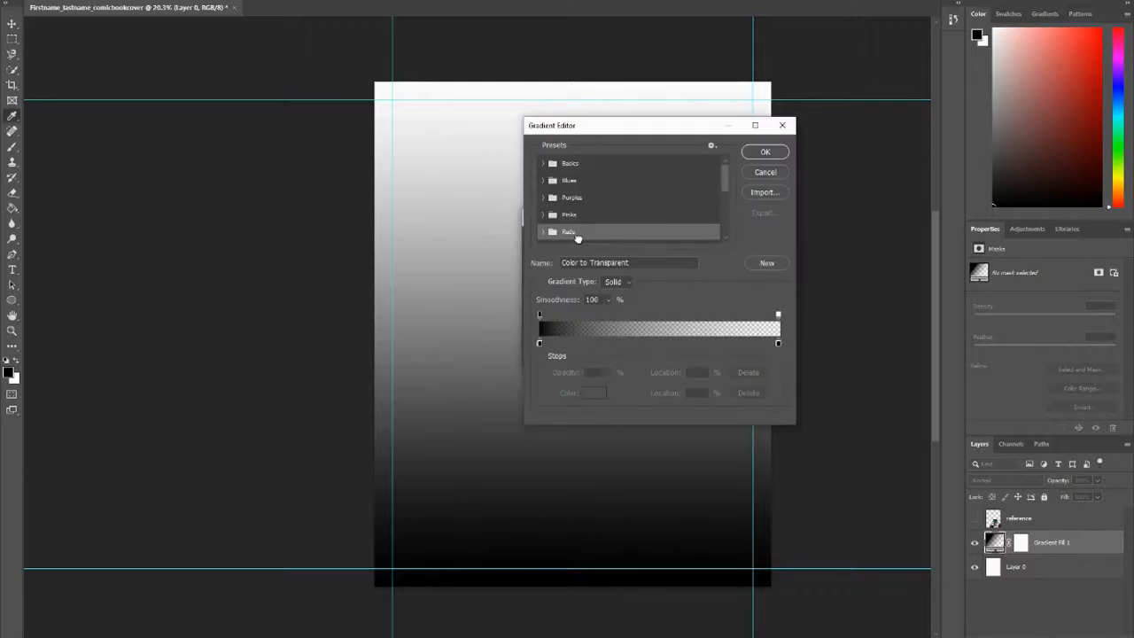
pyautogui.click(542, 163)
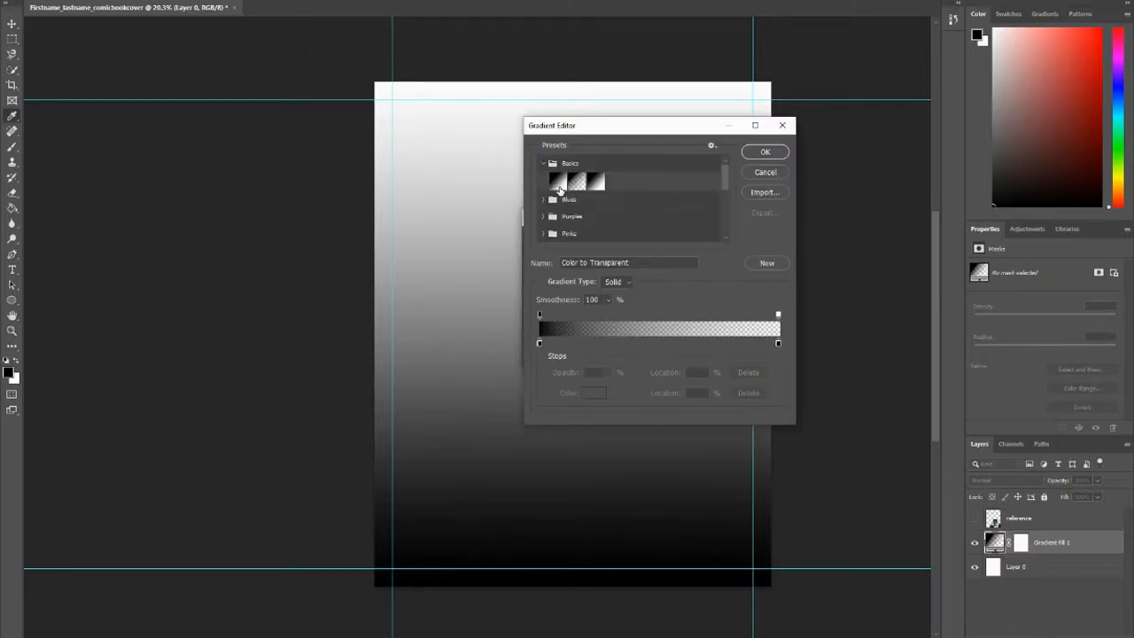
pyautogui.click(558, 184)
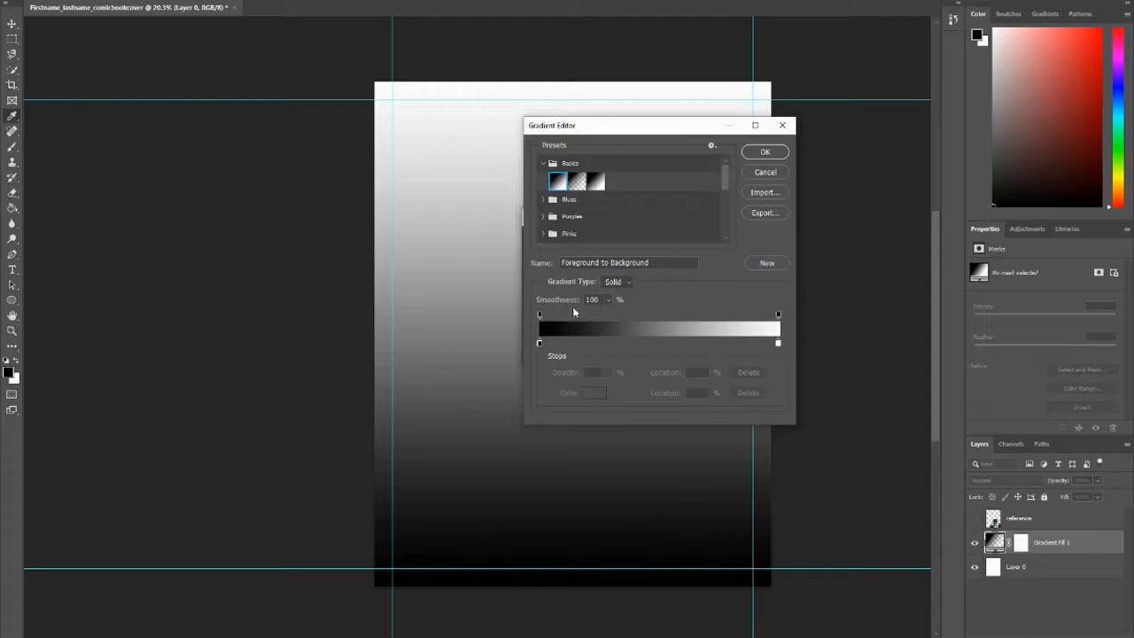
# - Change the gradient's white end stop to a bright blue and accept the black-to-blue gradient
pyautogui.doubleClick(779, 345)
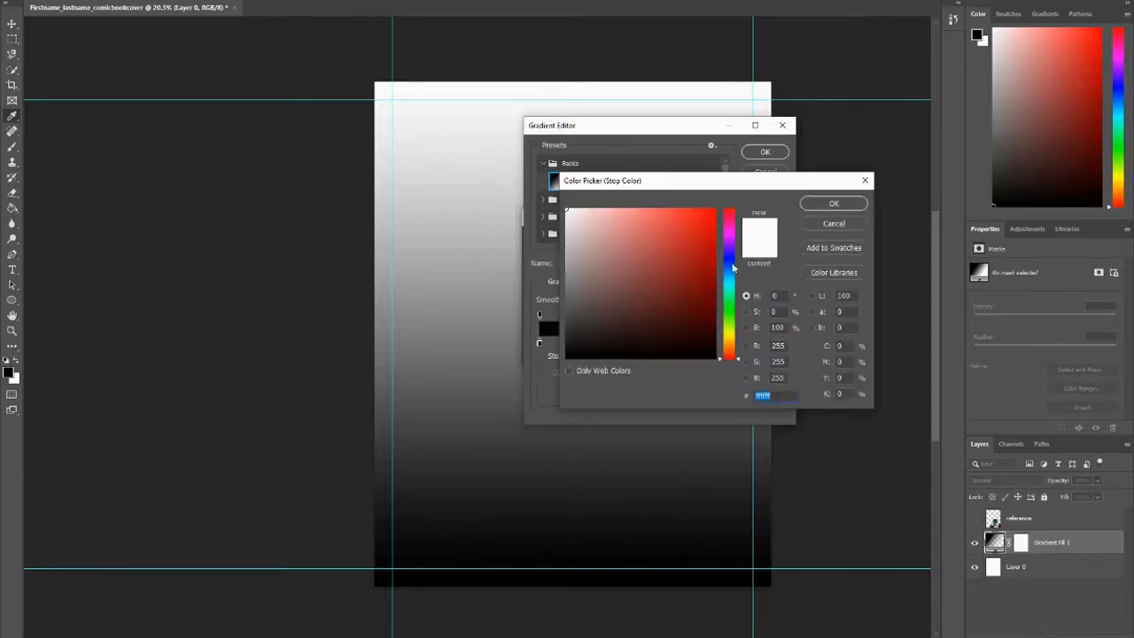
pyautogui.click(729, 254)
pyautogui.moveTo(690, 244)
pyautogui.mouseDown()
pyautogui.moveTo(702, 211)
pyautogui.moveTo(704, 232)
pyautogui.moveTo(683, 220)
pyautogui.moveTo(732, 257)
pyautogui.mouseUp()
pyautogui.moveTo(687, 219); pyautogui.dragTo(703, 216)
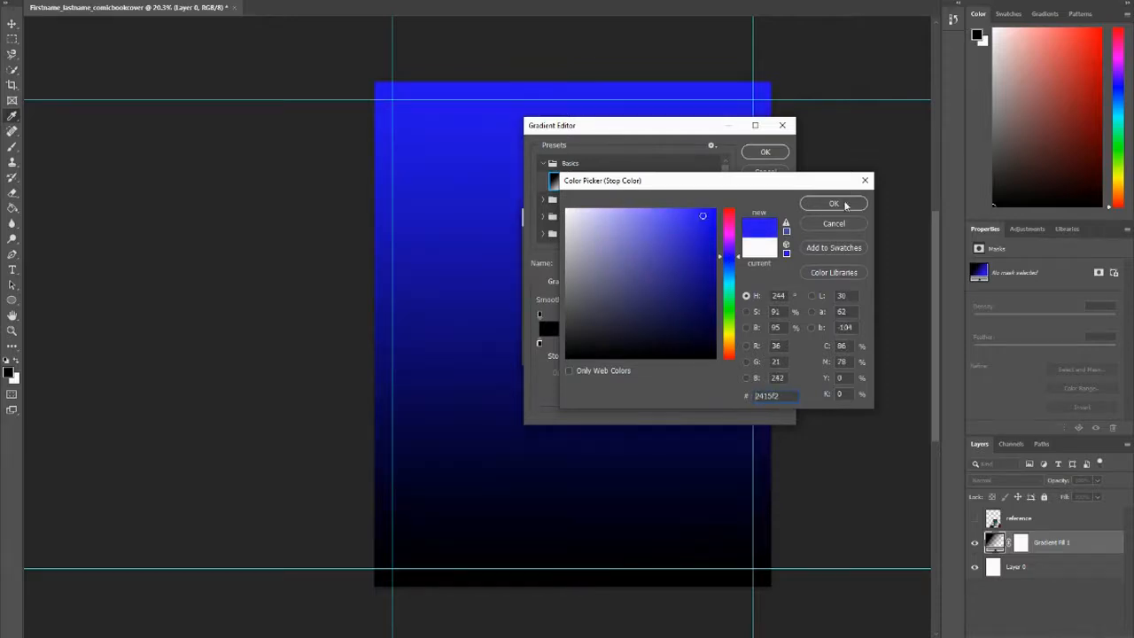
pyautogui.click(699, 211)
pyautogui.click(828, 204)
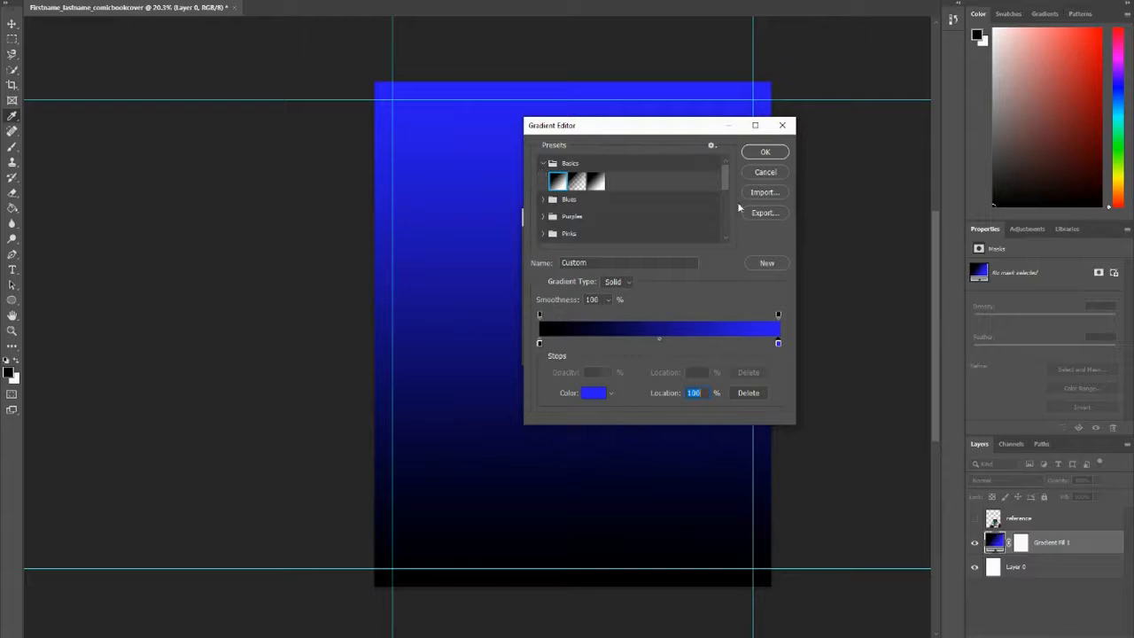
pyautogui.click(770, 155)
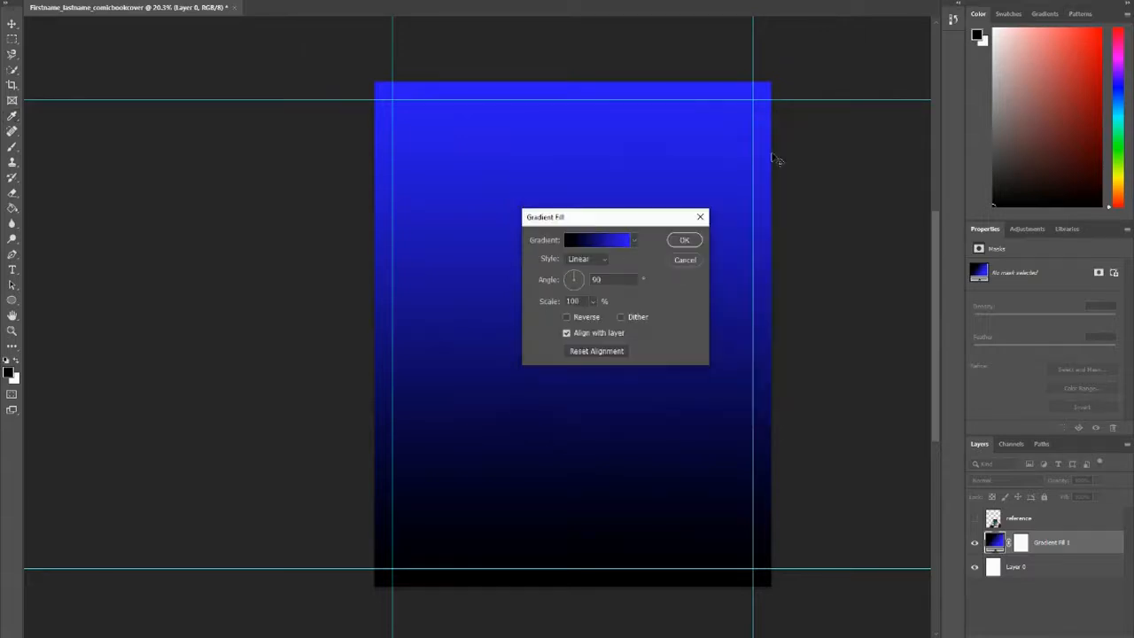
# - Make the blue gradient fill radial and reversed, scale it to 155%, and accept the fill settings
pyautogui.click(597, 260)
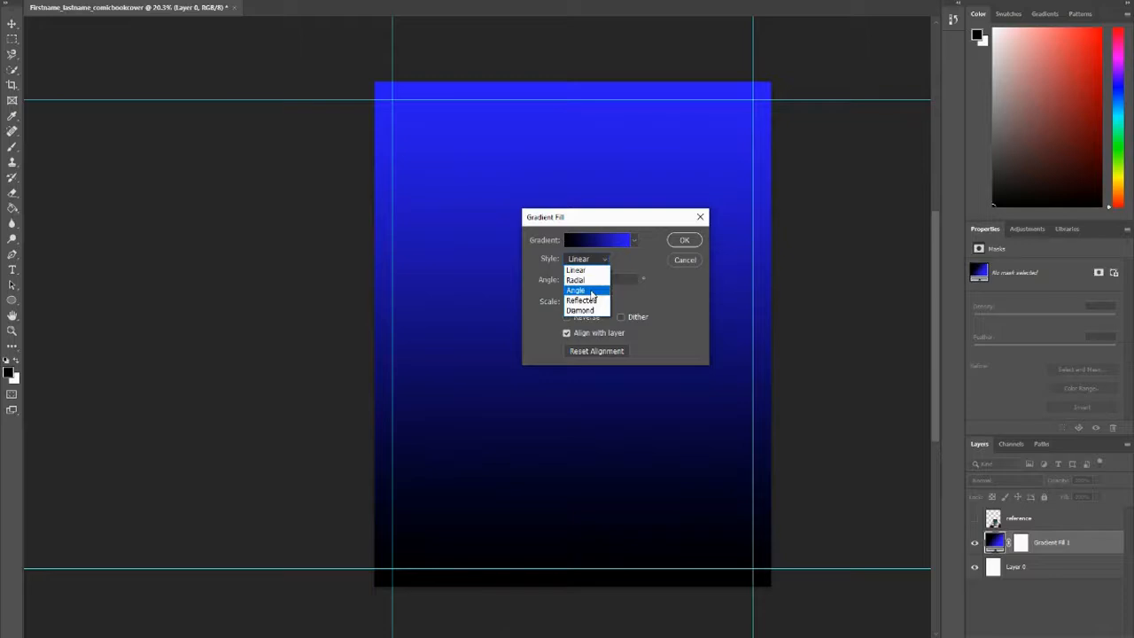
pyautogui.click(592, 280)
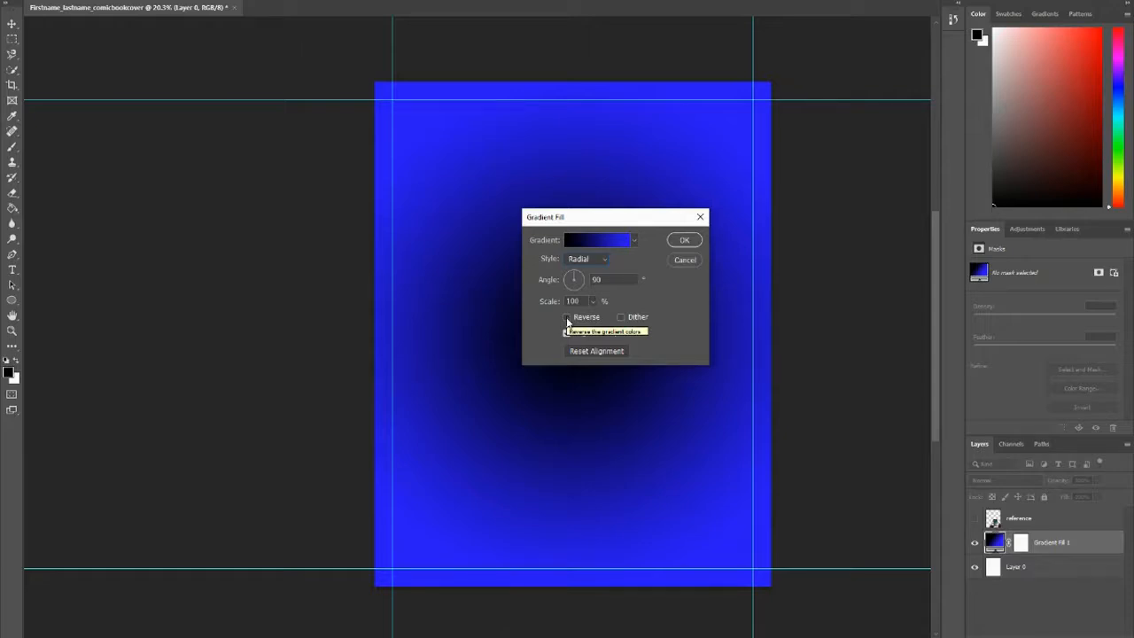
pyautogui.click(567, 317)
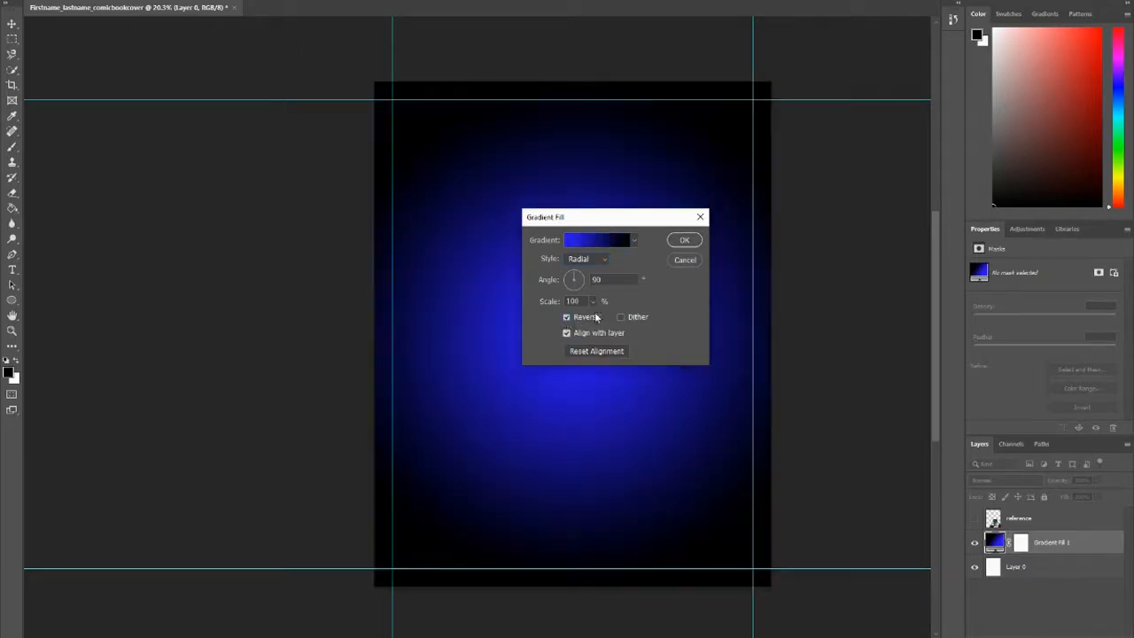
pyautogui.click(593, 301)
pyautogui.moveTo(593, 318); pyautogui.dragTo(596, 318)
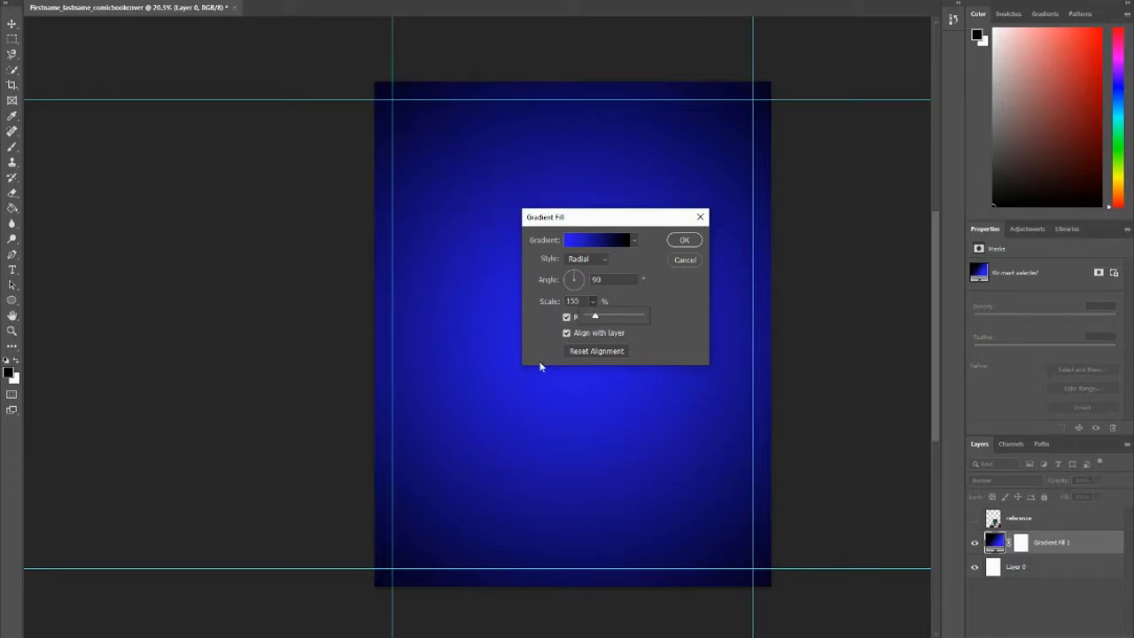
pyautogui.click(551, 333)
pyautogui.click(684, 239)
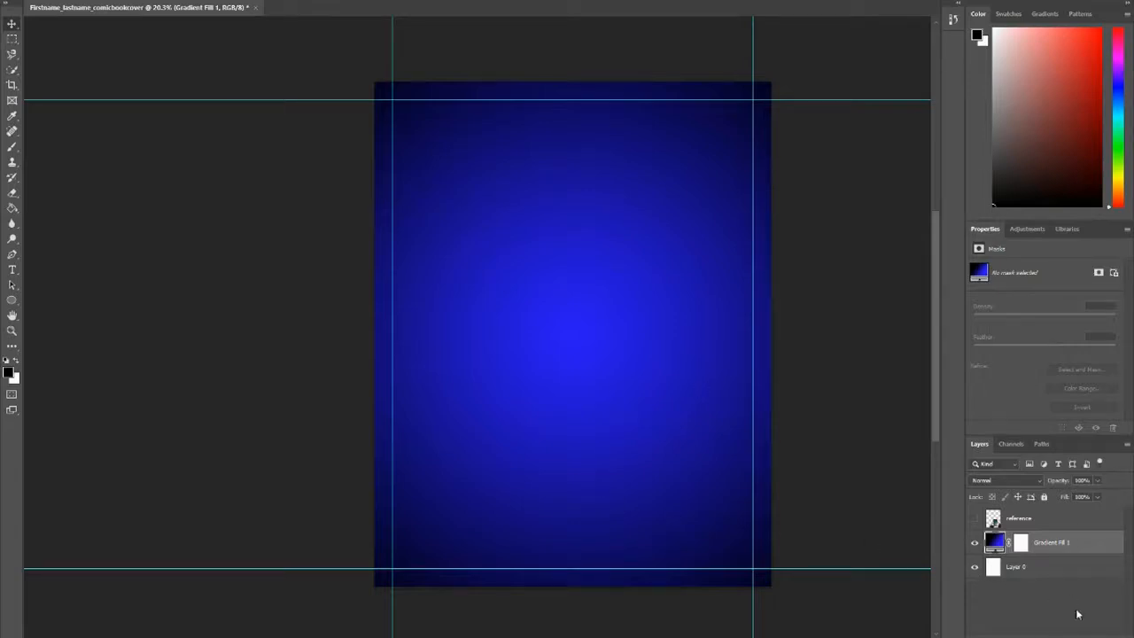
# - Add a second Gradient Fill layer above the blue one, based on the Foreground to Background preset
pyautogui.hotkey('ctrl', 'shift', 'alt', 'n')
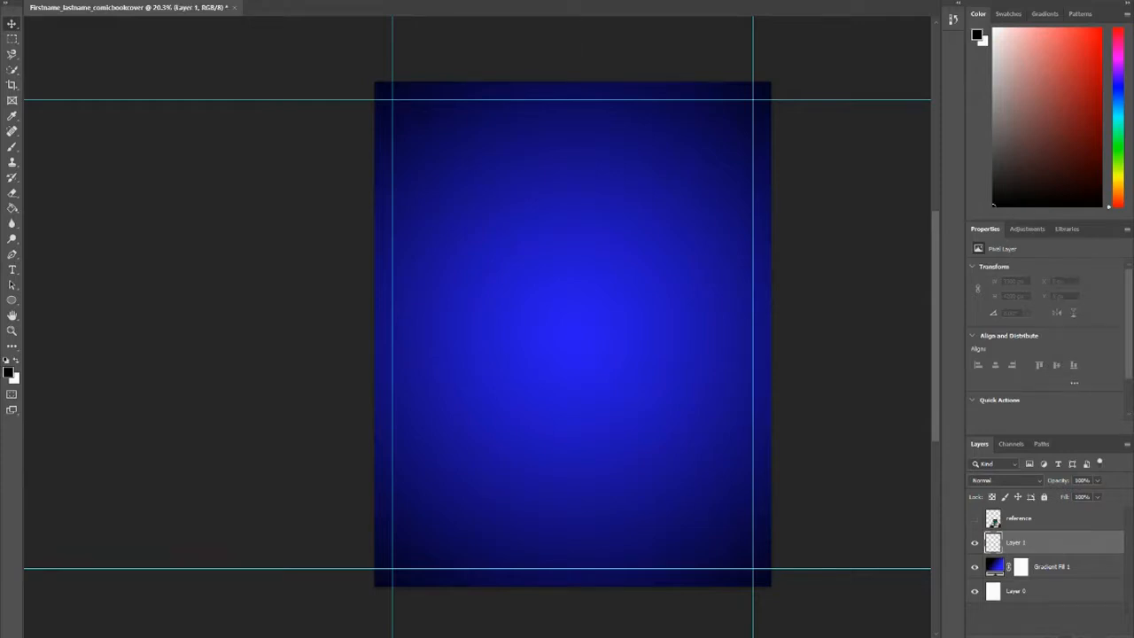
pyautogui.click(1054, 632)
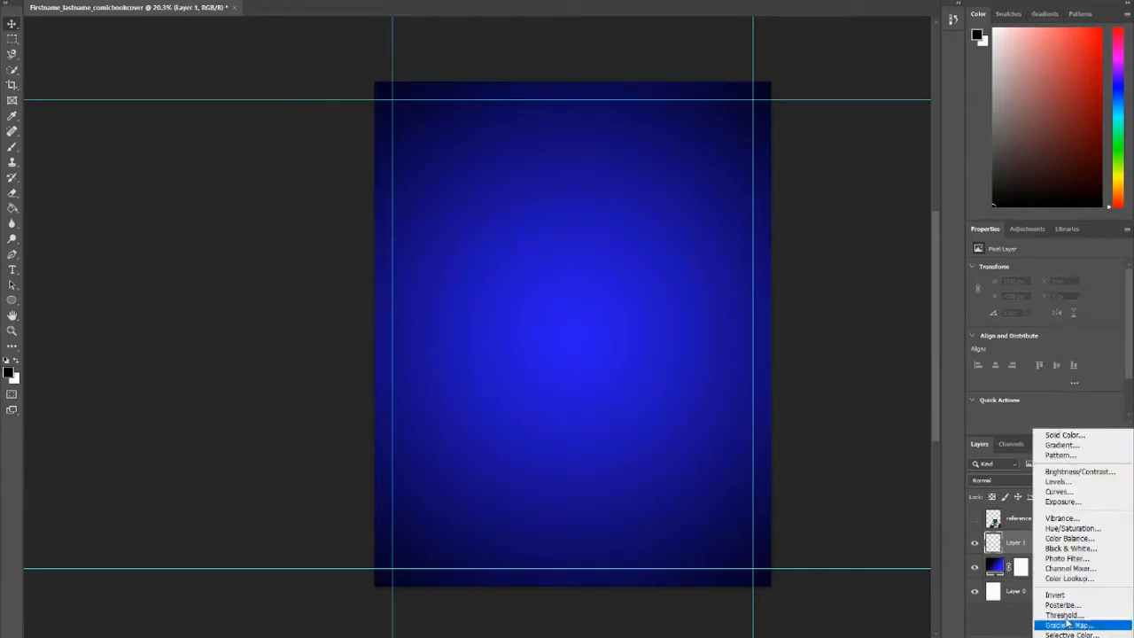
pyautogui.click(1062, 445)
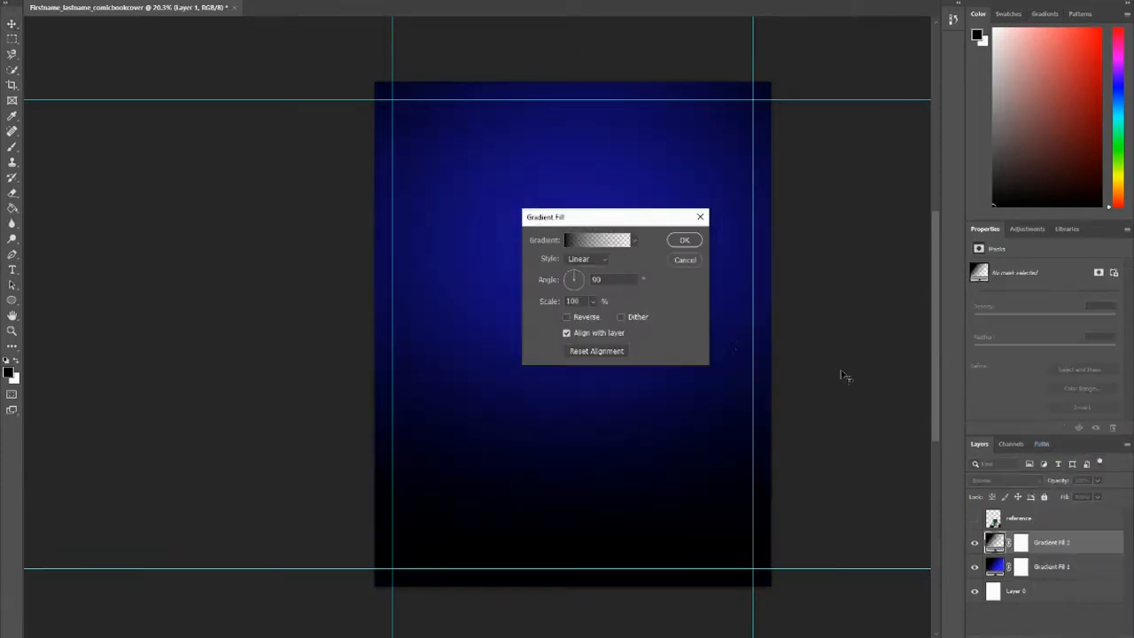
pyautogui.click(595, 243)
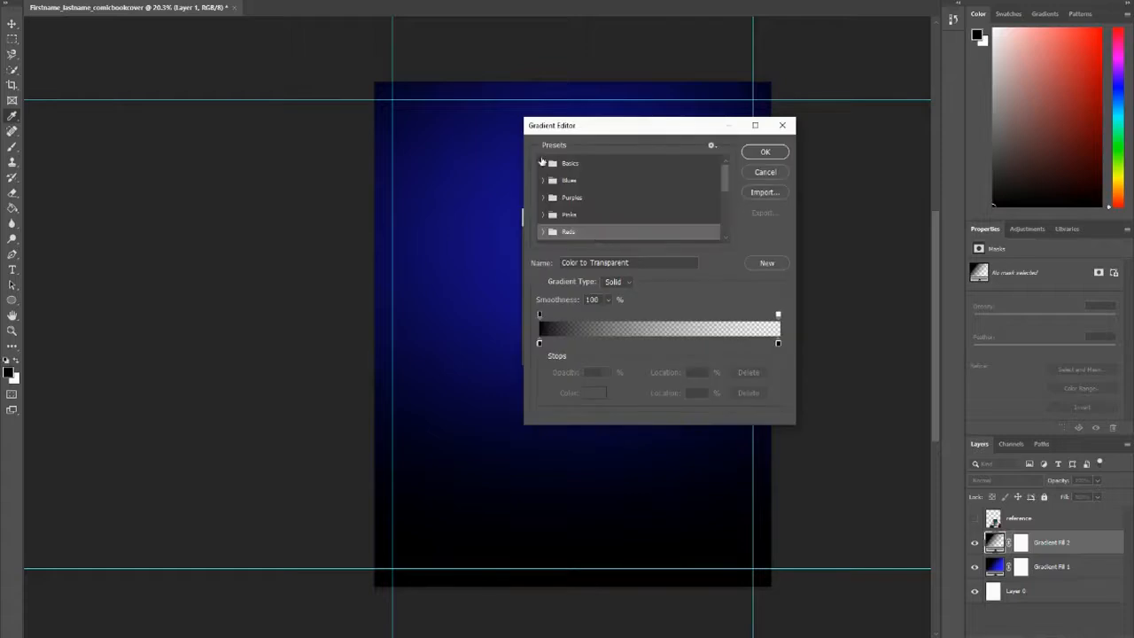
pyautogui.click(542, 162)
pyautogui.click(557, 183)
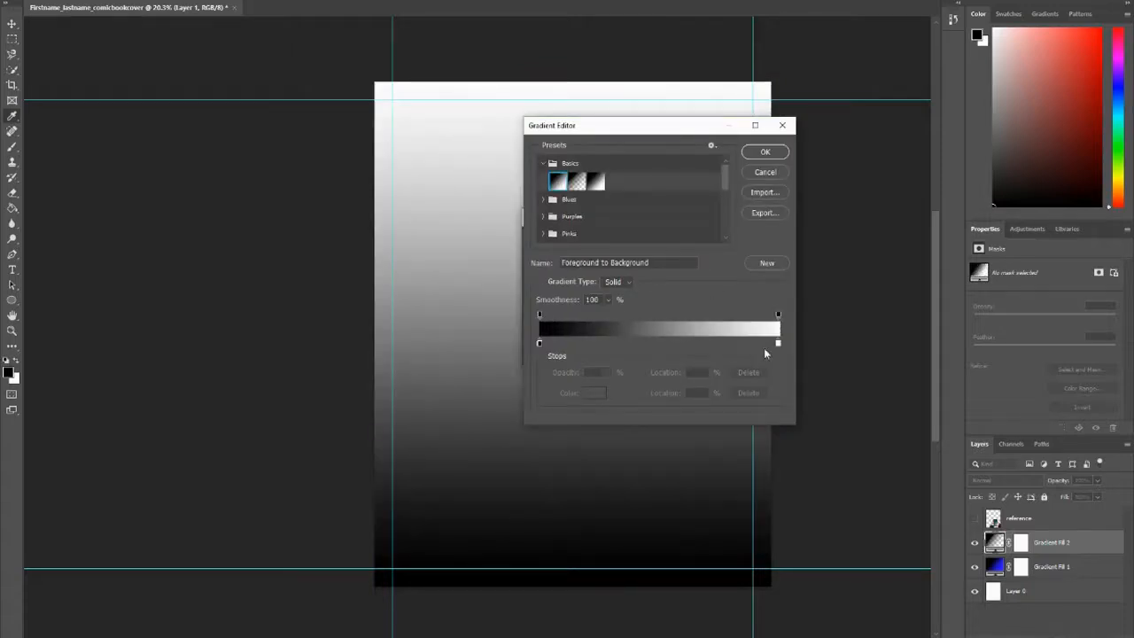
pyautogui.click(767, 152)
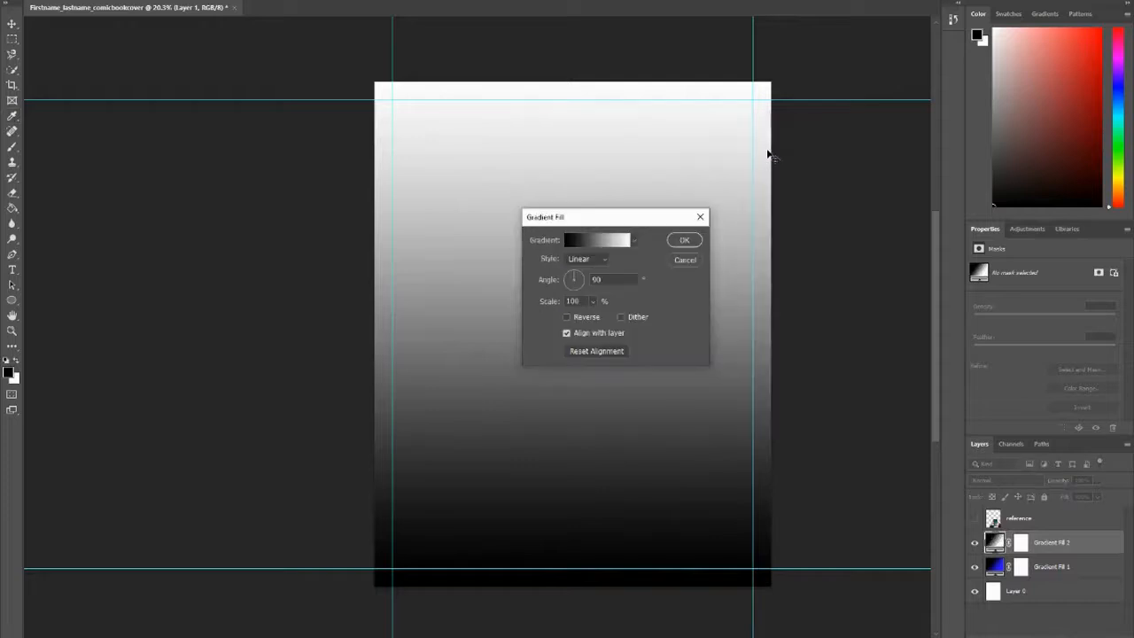
# - Make the black-and-white gradient fill radial and reversed, then accept the fill settings
pyautogui.click(592, 260)
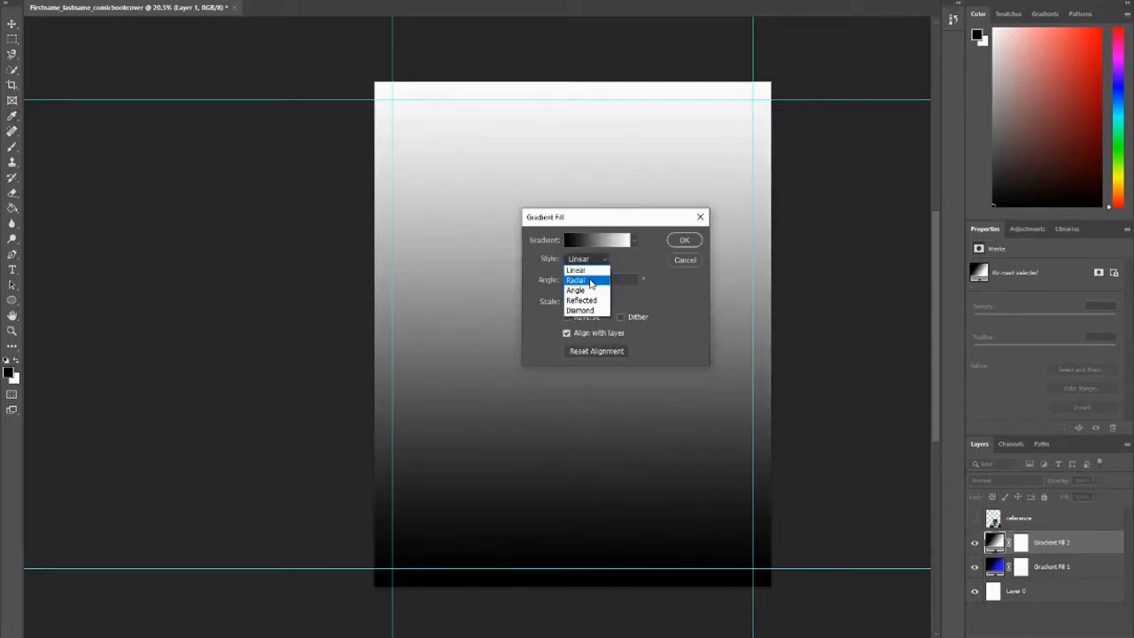
pyautogui.click(590, 280)
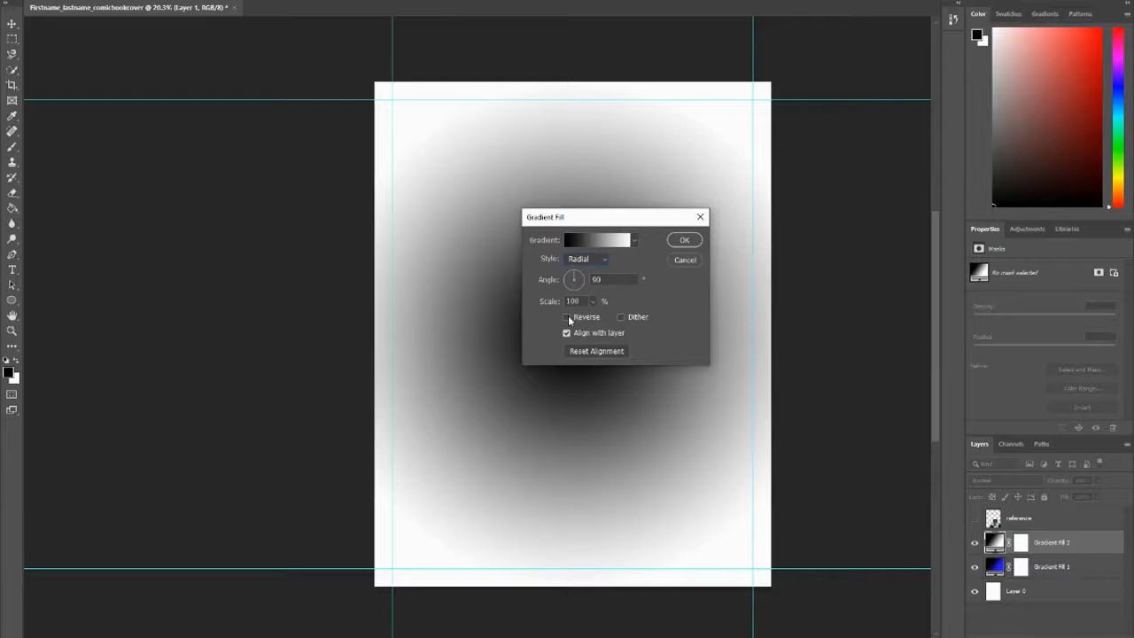
pyautogui.click(567, 317)
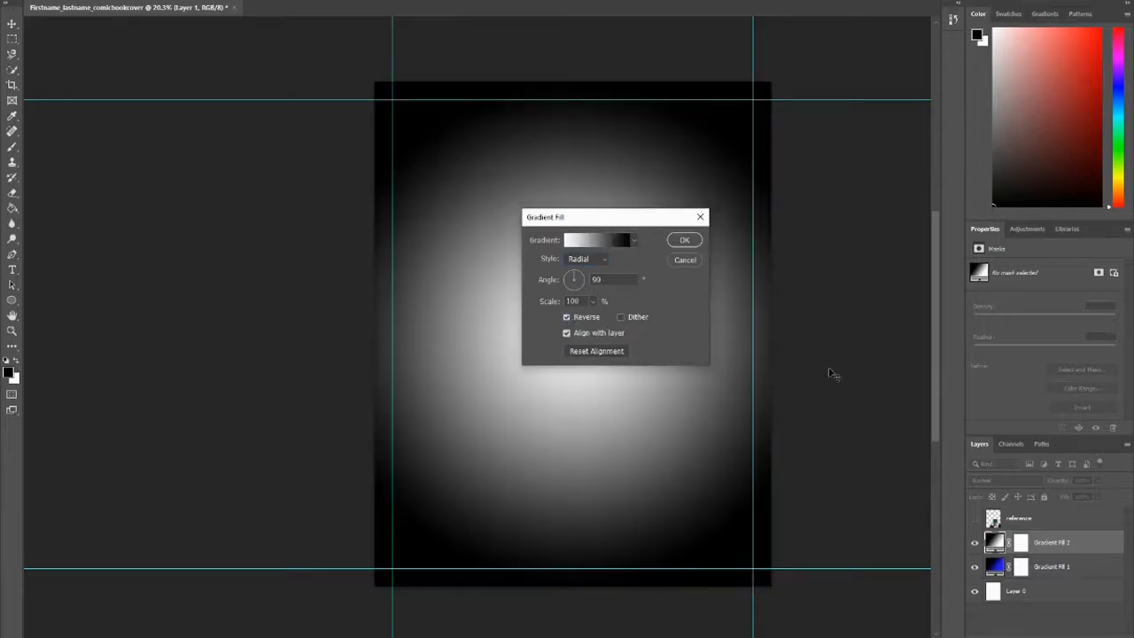
pyautogui.click(682, 240)
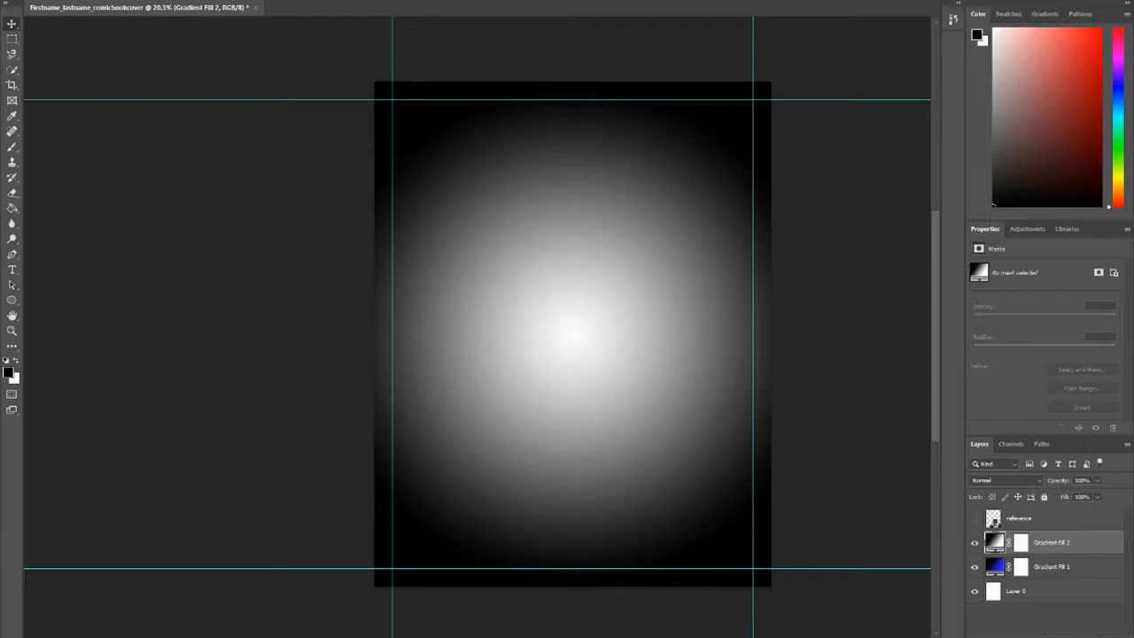
# - Convert the black-and-white gradient to a smart object and apply Color Halftone with max radius 30 pixels and screen angles of 0
pyautogui.click(165, 1)
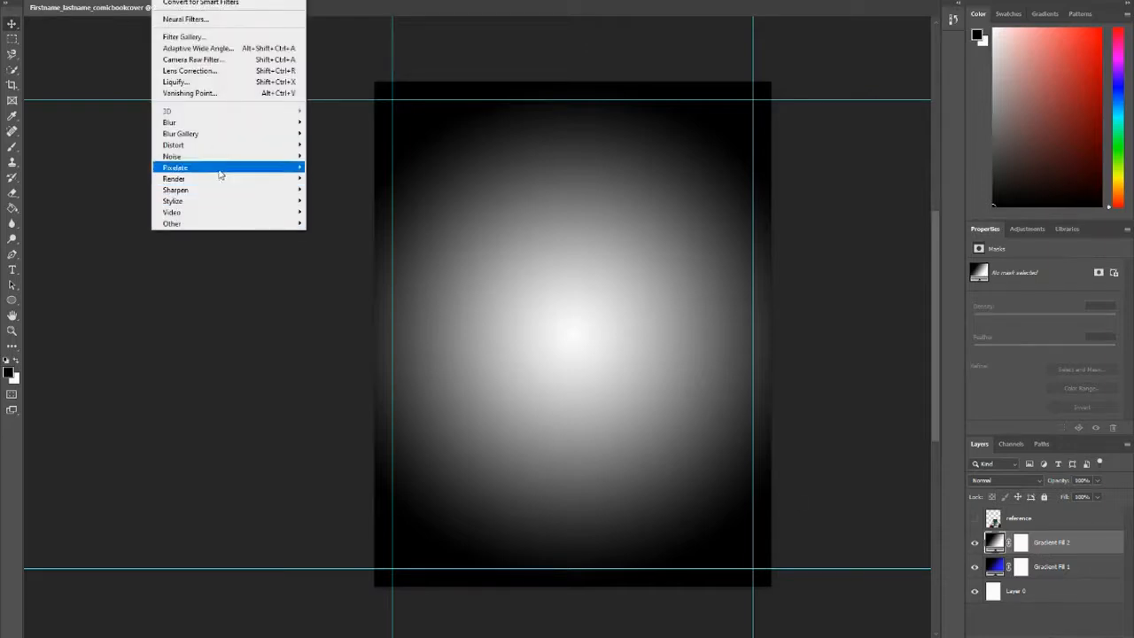
pyautogui.moveTo(219, 173)
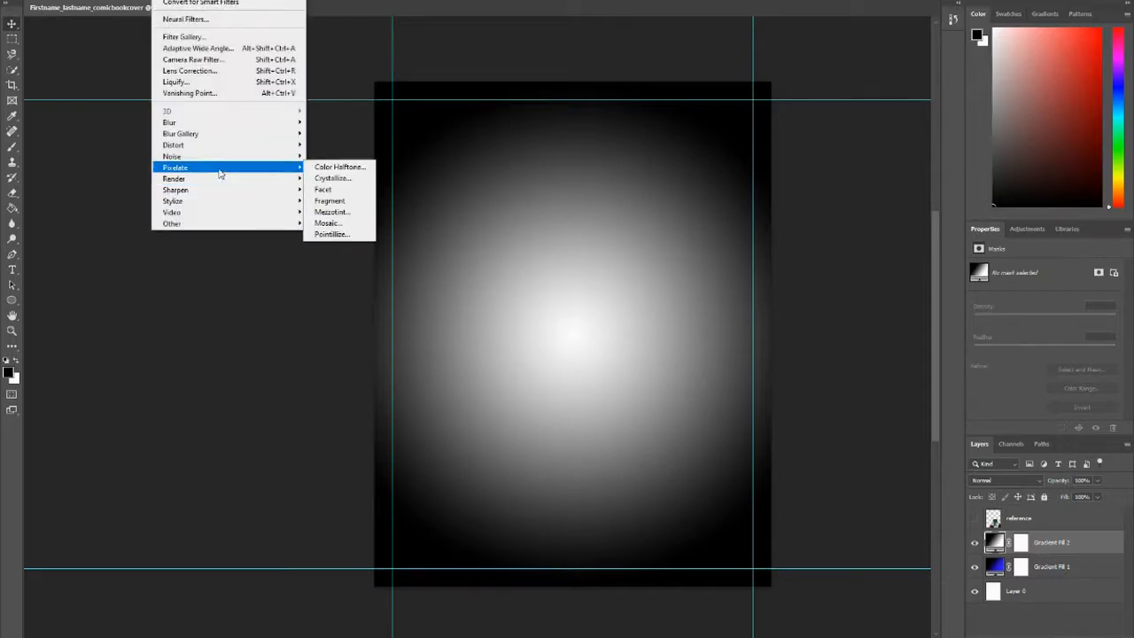
pyautogui.click(355, 175)
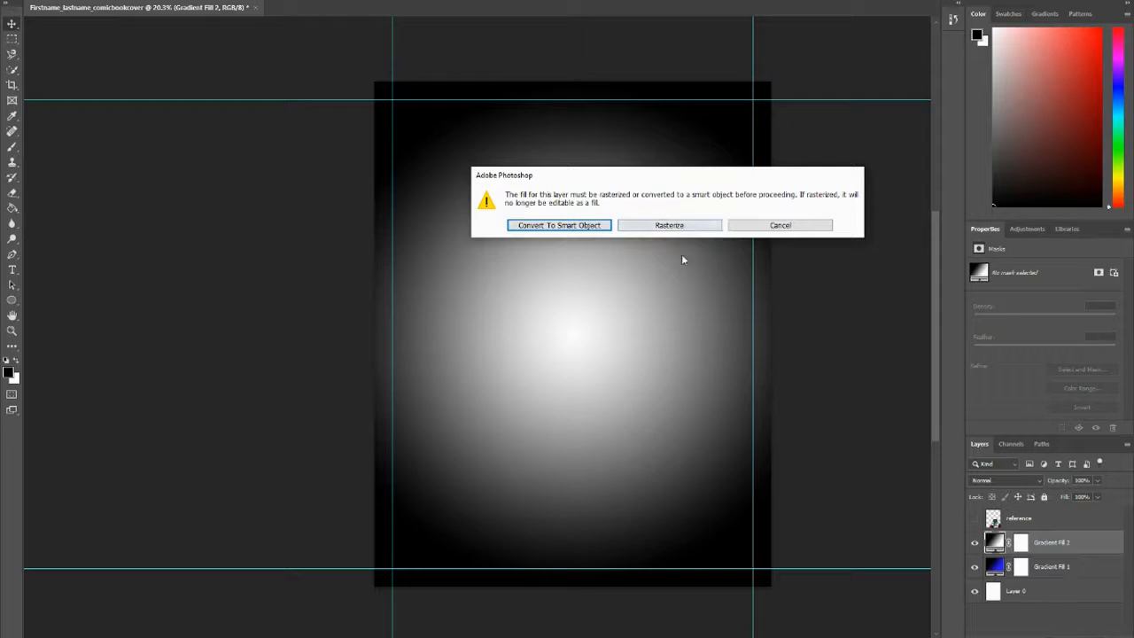
pyautogui.click(577, 227)
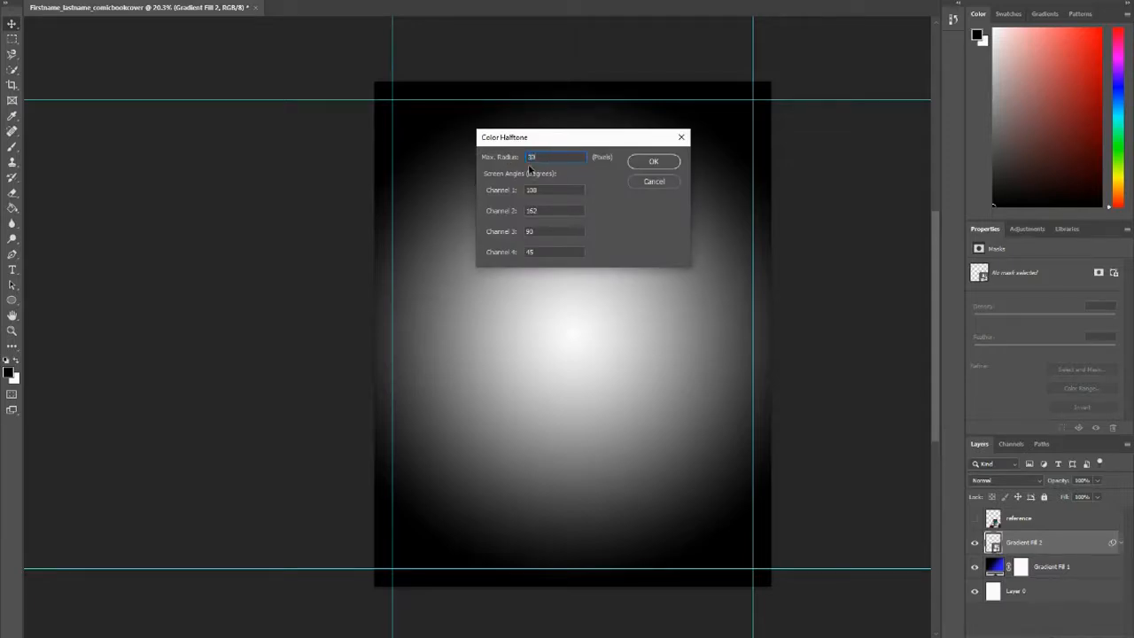
pyautogui.moveTo(538, 190); pyautogui.dragTo(492, 252)
pyautogui.write('000')
pyautogui.click(654, 161)
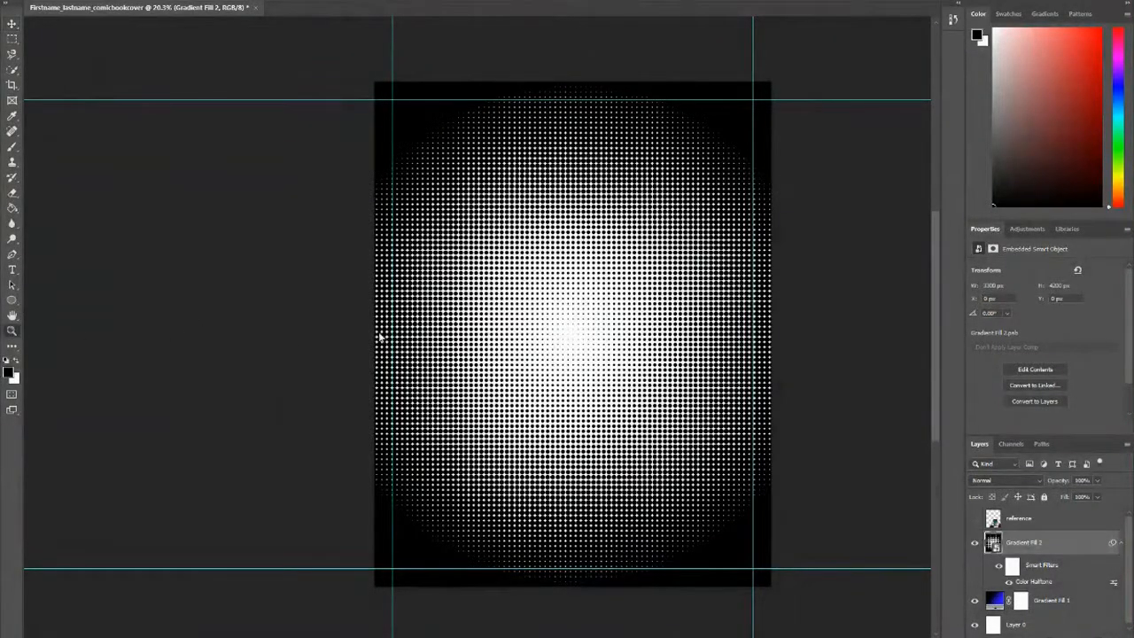
# - Set the halftone dot layer's blend mode to Multiply over the blue gradient
pyautogui.moveTo(539, 295); pyautogui.dragTo(590, 405)
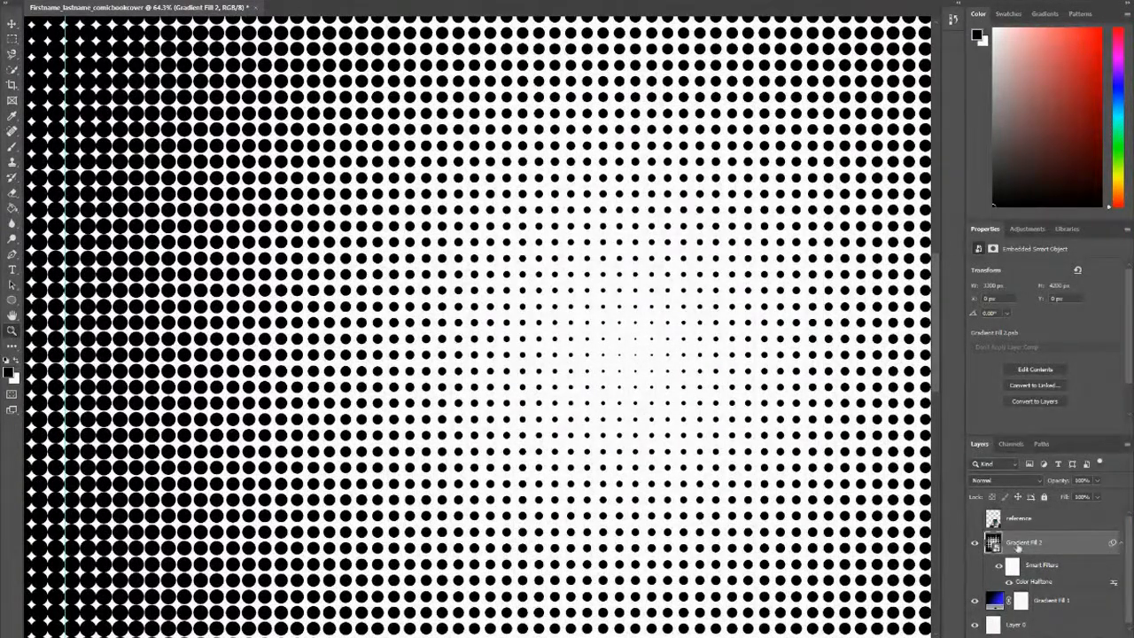
pyautogui.click(998, 480)
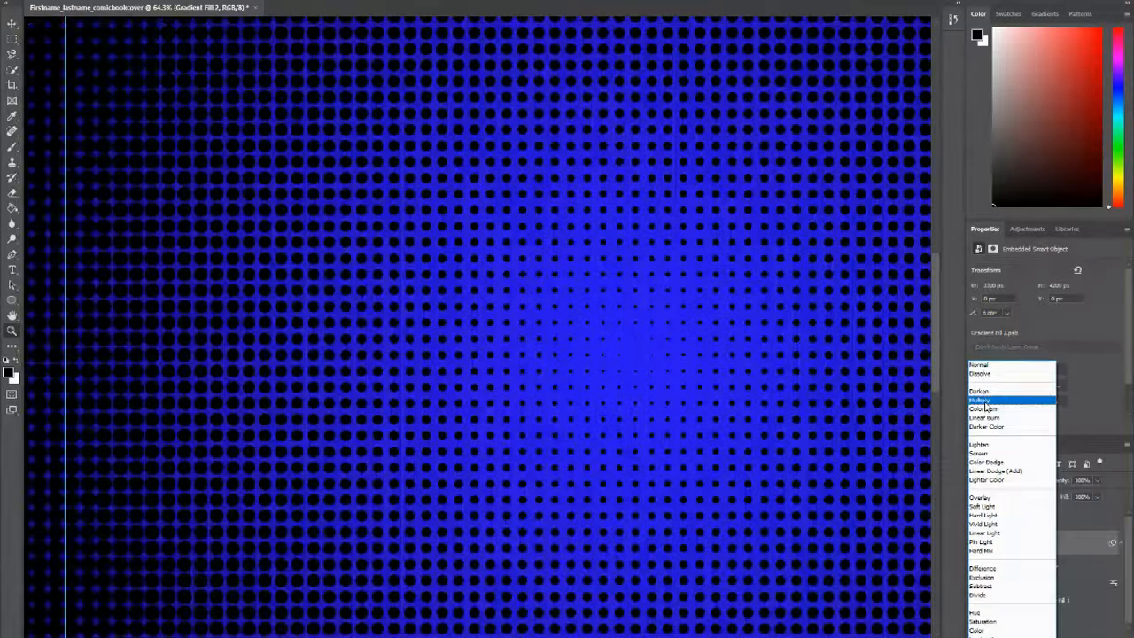
pyautogui.click(984, 401)
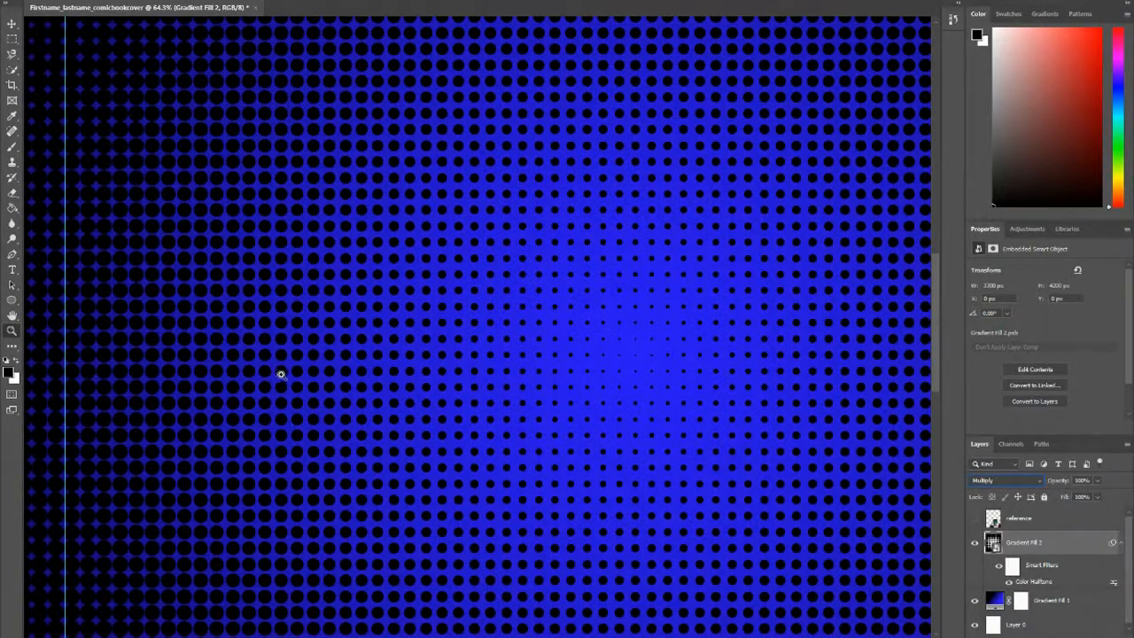
# - Lower the halftone dot layer's opacity to about 53%
pyautogui.keyDown('alt'); pyautogui.click(382, 370); pyautogui.keyUp('alt')
pyautogui.keyDown('alt'); pyautogui.click(524, 370); pyautogui.keyUp('alt')
pyautogui.keyDown('alt'); pyautogui.click(633, 367); pyautogui.keyUp('alt')
pyautogui.keyDown('alt'); pyautogui.click(634, 367); pyautogui.keyUp('alt')
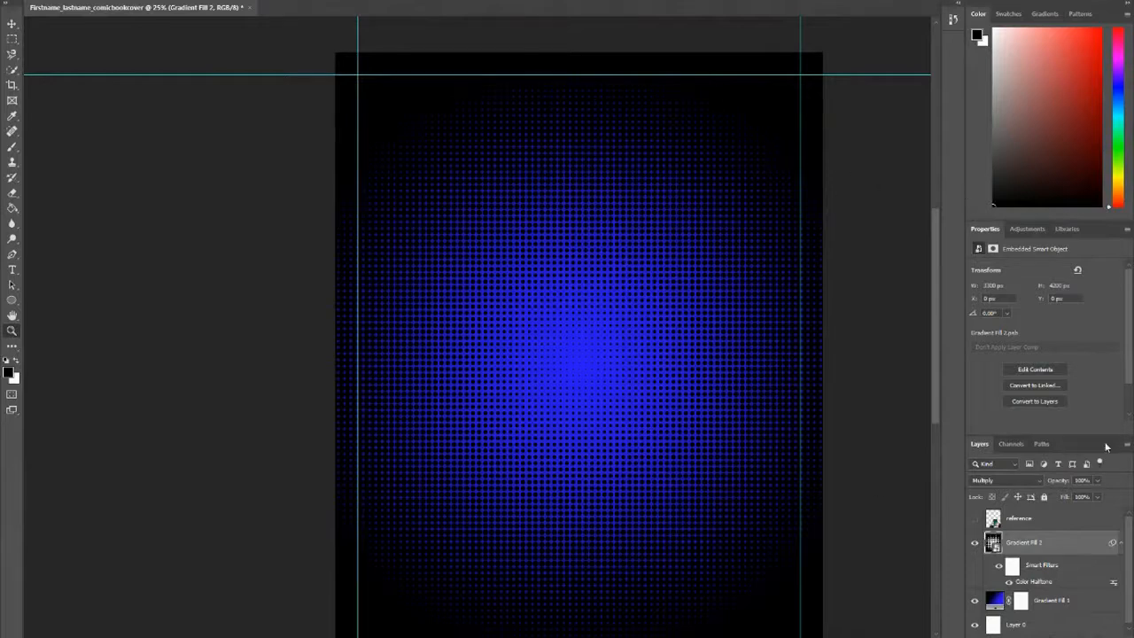
pyautogui.click(1098, 482)
pyautogui.moveTo(1095, 493); pyautogui.dragTo(1086, 497)
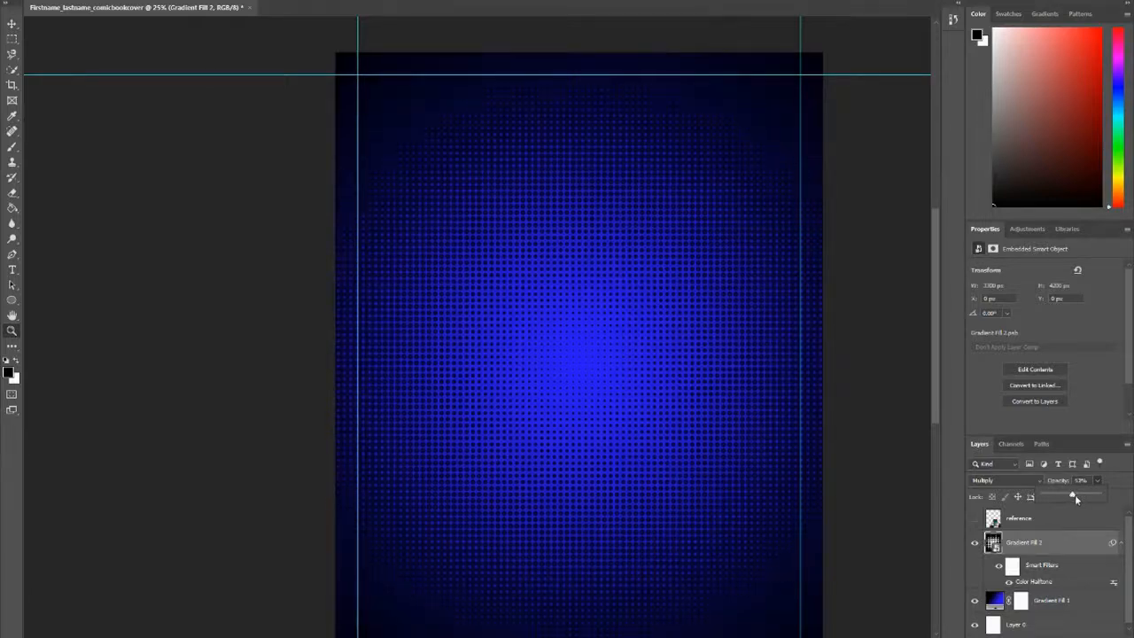
# - Show the reference photo layer and reposition the masked child in the lower part of the cover
pyautogui.click(973, 521)
pyautogui.click(1031, 525)
pyautogui.press('v')
pyautogui.moveTo(666, 535); pyautogui.dragTo(678, 501)
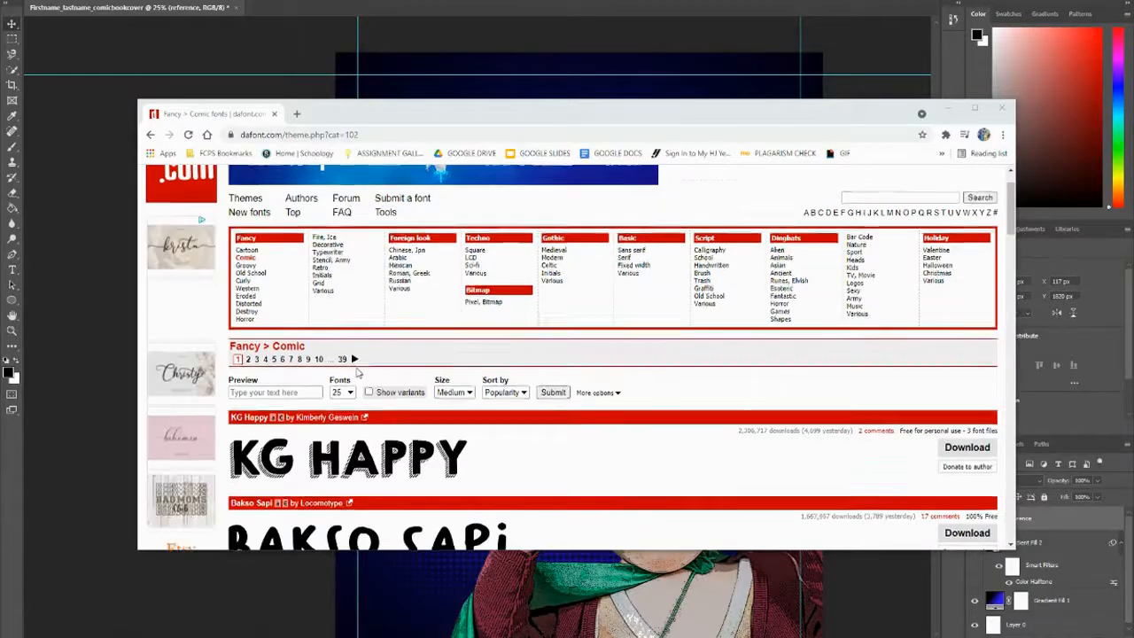
# - Switch to dafont in the browser and preview the Comic category fonts with the text "Hello"
pyautogui.scroll(1, 357, 373)
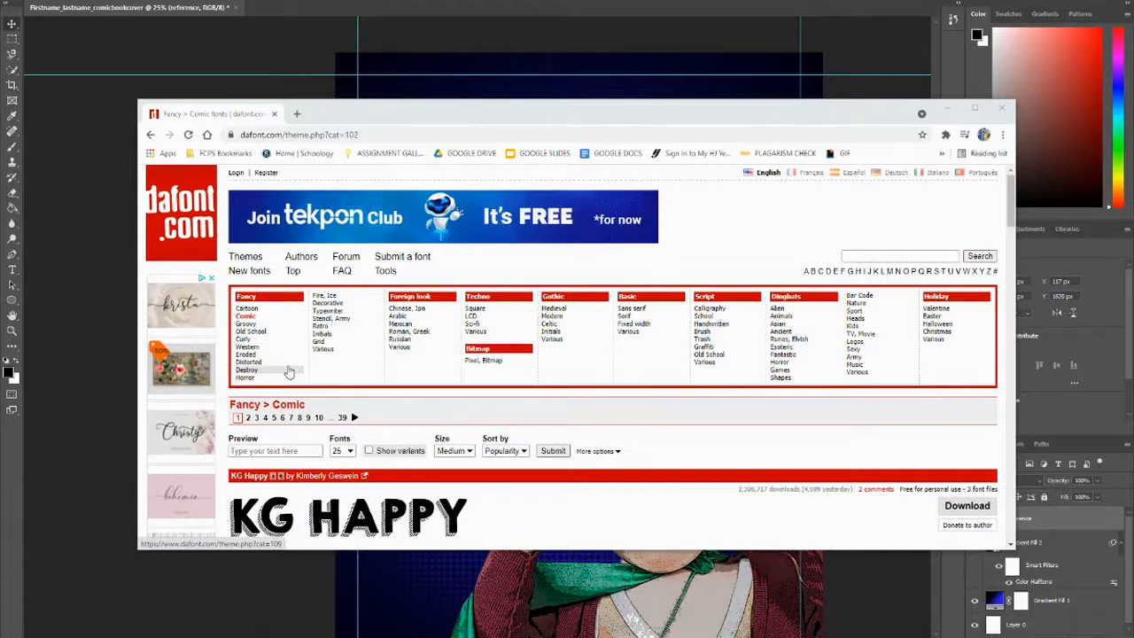
pyautogui.click(281, 451)
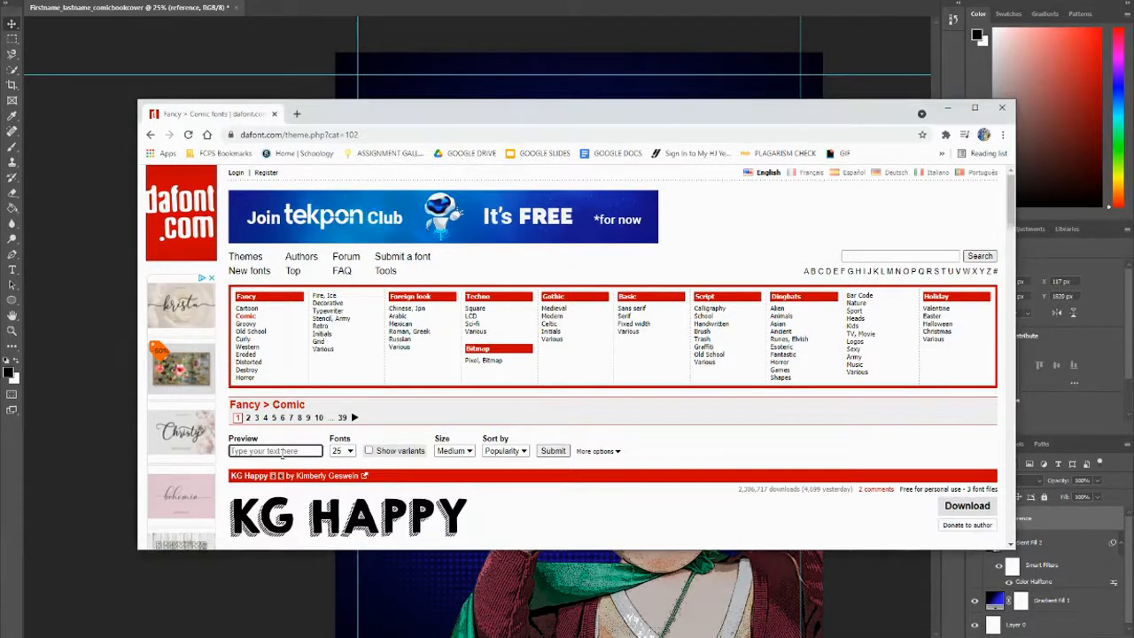
pyautogui.write('Hello')
pyautogui.press('Return')
pyautogui.scroll(-2, 377, 455)
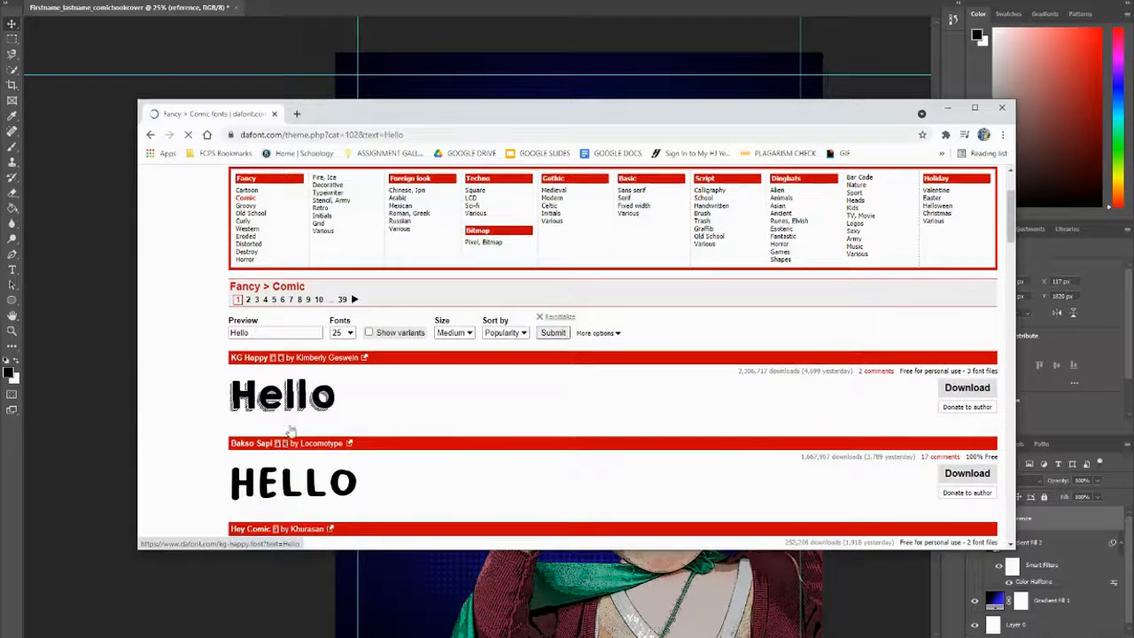
pyautogui.scroll(-3, 385, 448)
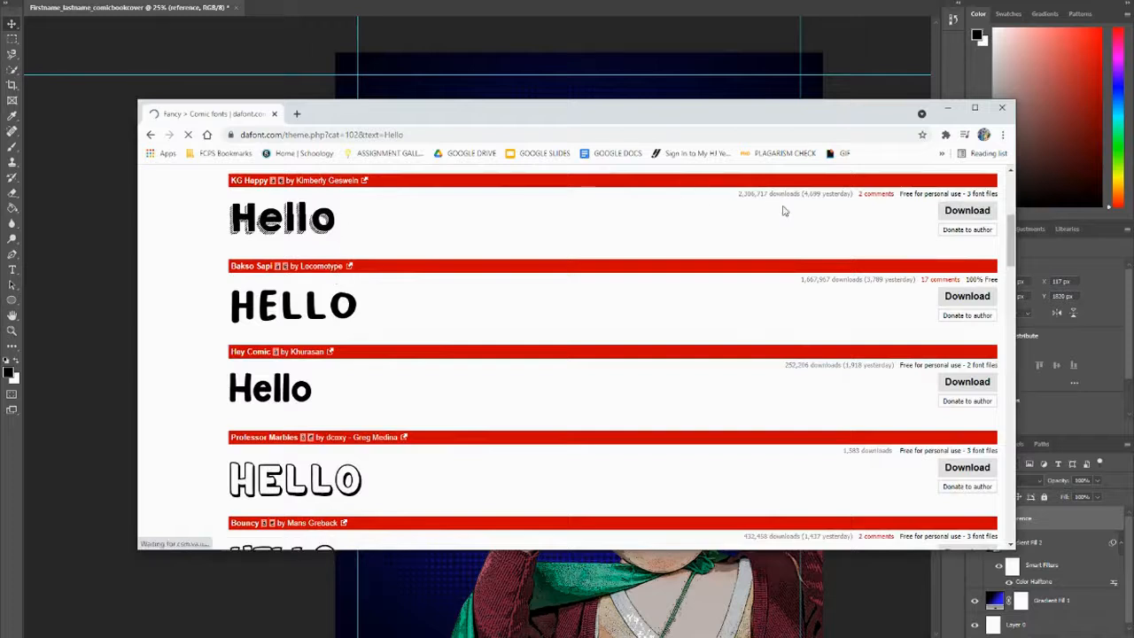
pyautogui.scroll(1, 917, 253)
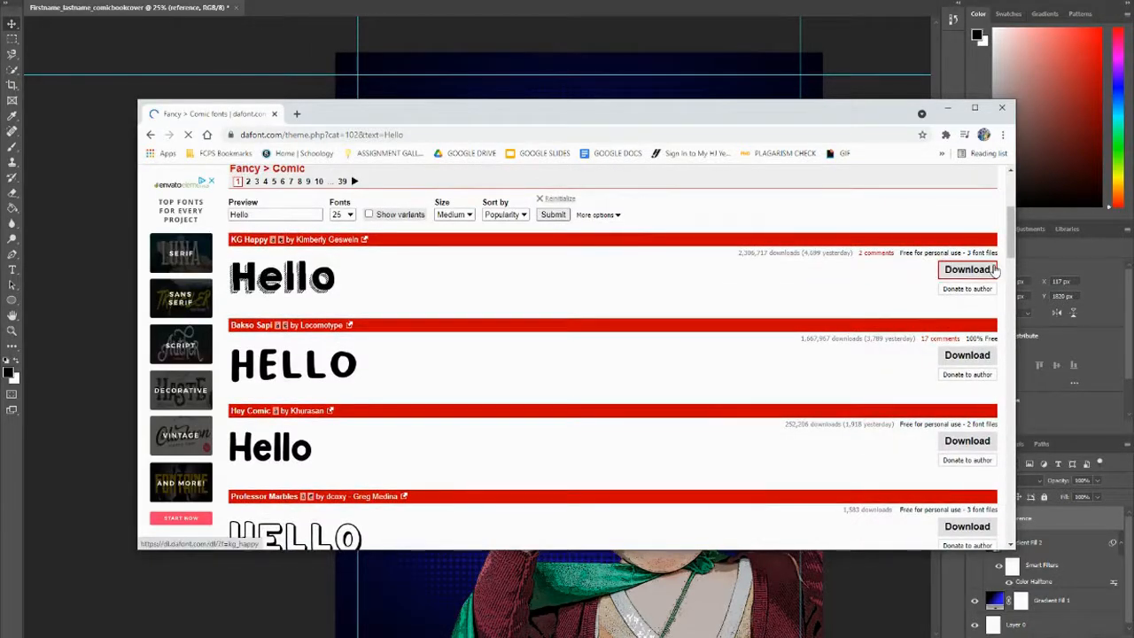
# - Download the KG Happy font, open kg_happy.zip and install KGHAPPY.ttf
pyautogui.click(950, 275)
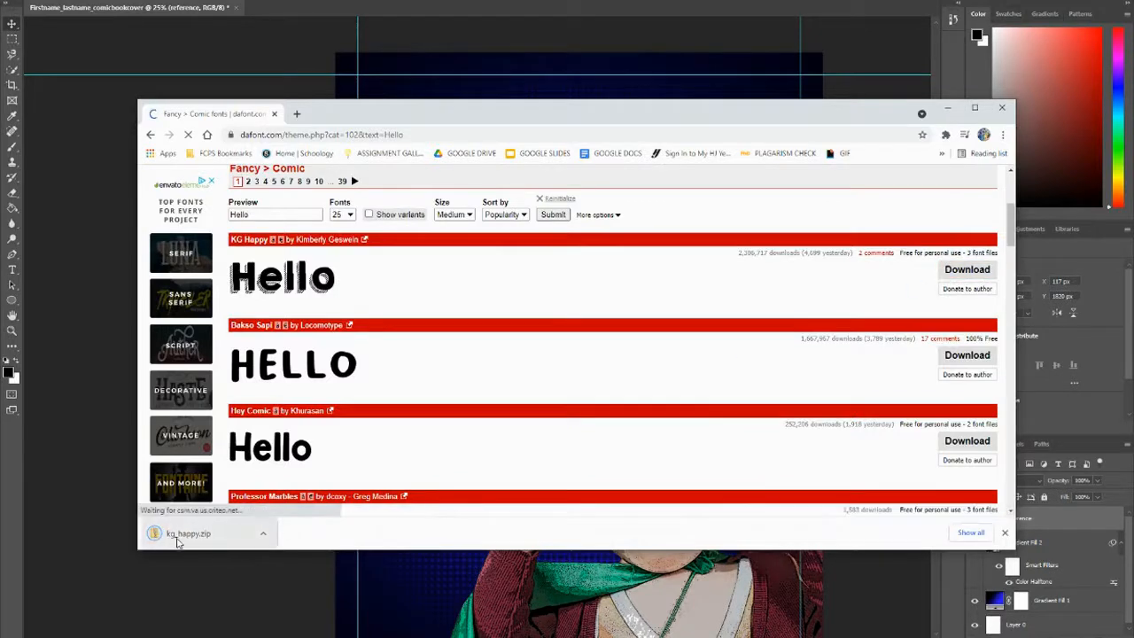
pyautogui.click(177, 543)
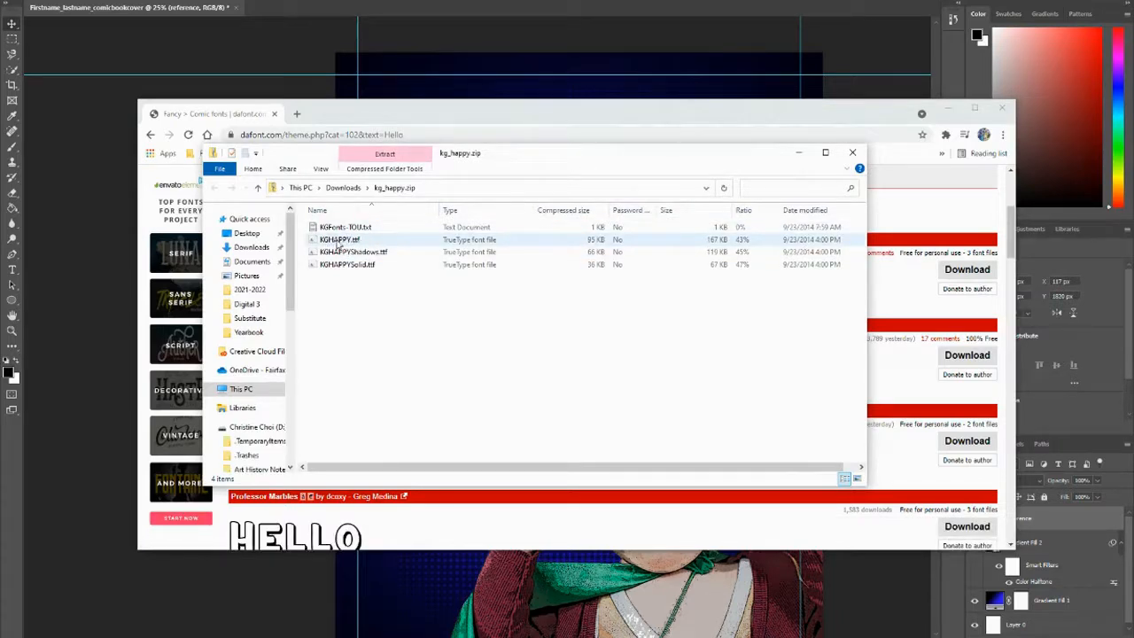
pyautogui.doubleClick(406, 241)
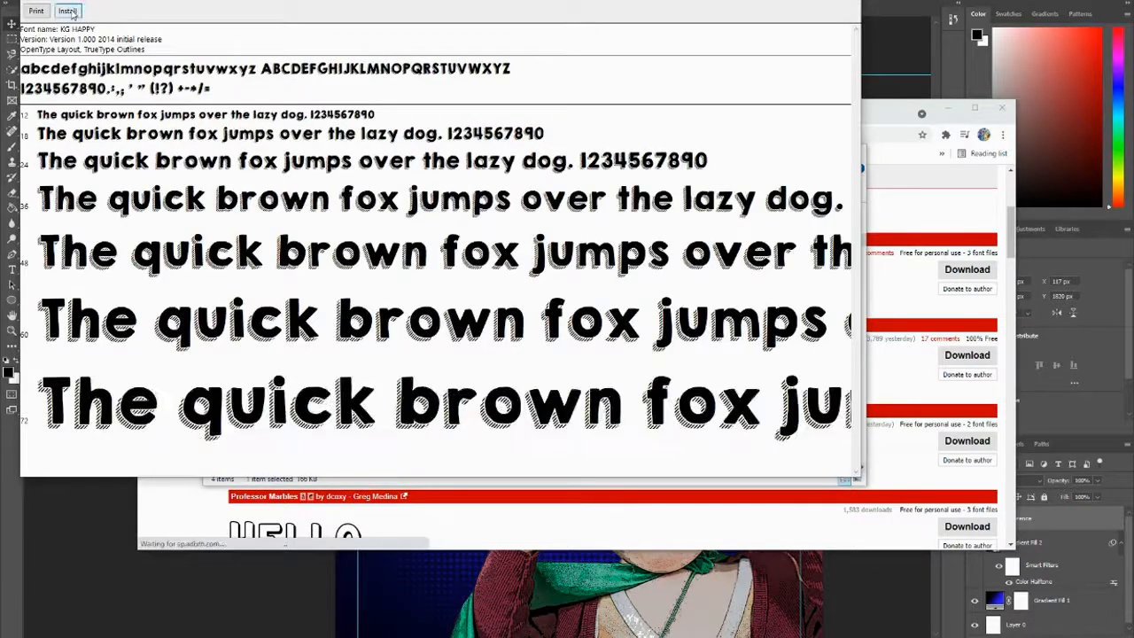
pyautogui.click(69, 10)
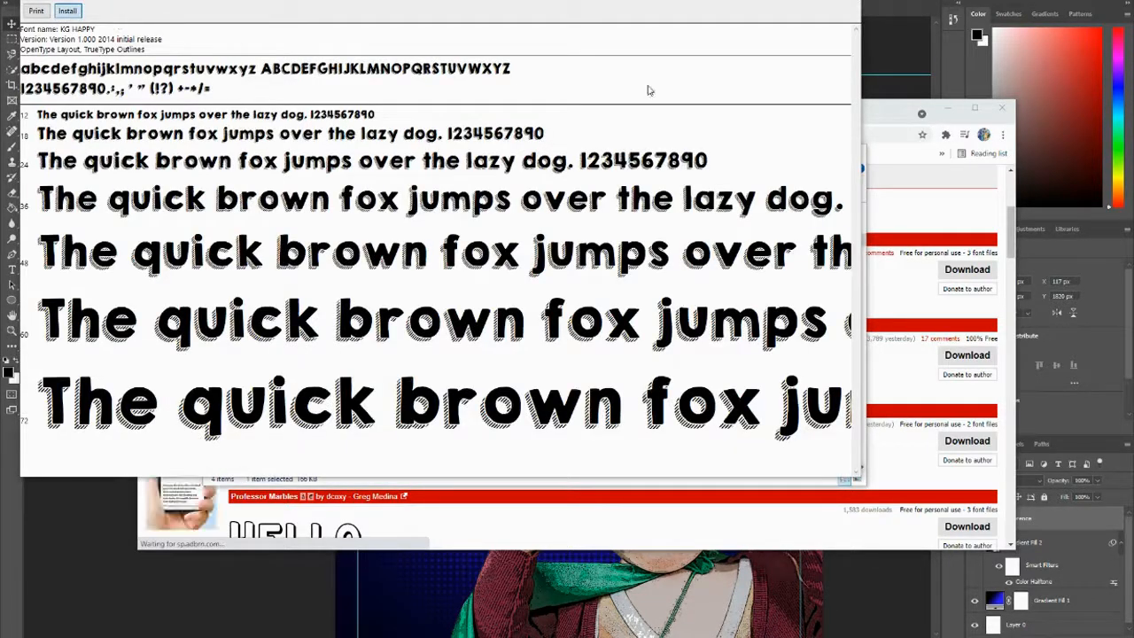
# - Install the KGHAPPYShadows.ttf and KGHAPPYSolid.ttf fonts from kg_happy.zip
pyautogui.click(842, 2)
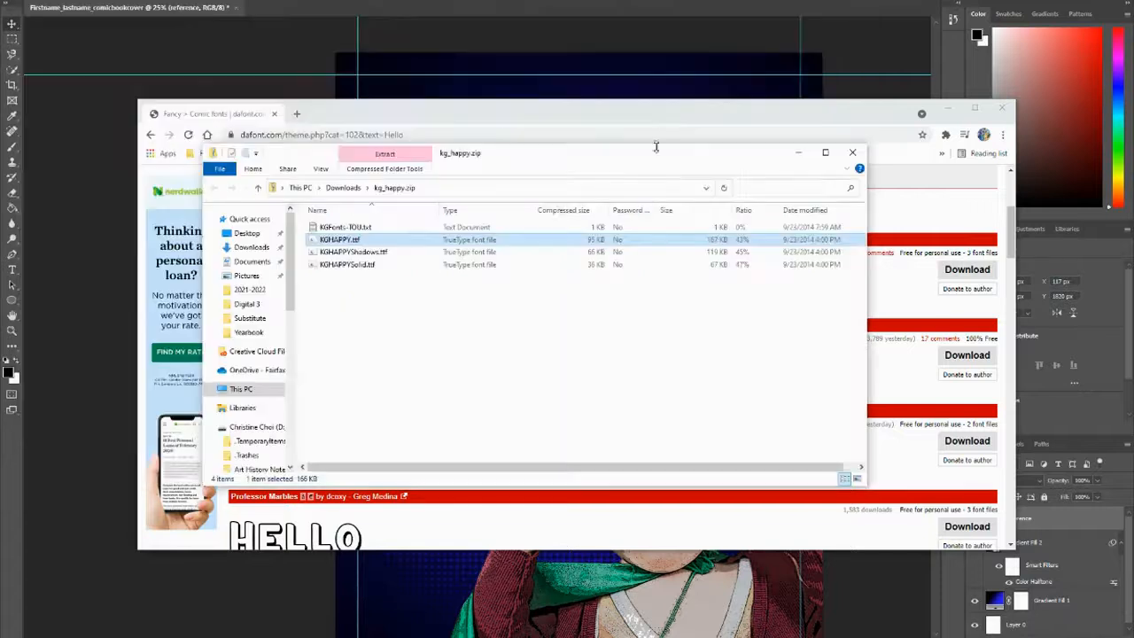
pyautogui.doubleClick(378, 253)
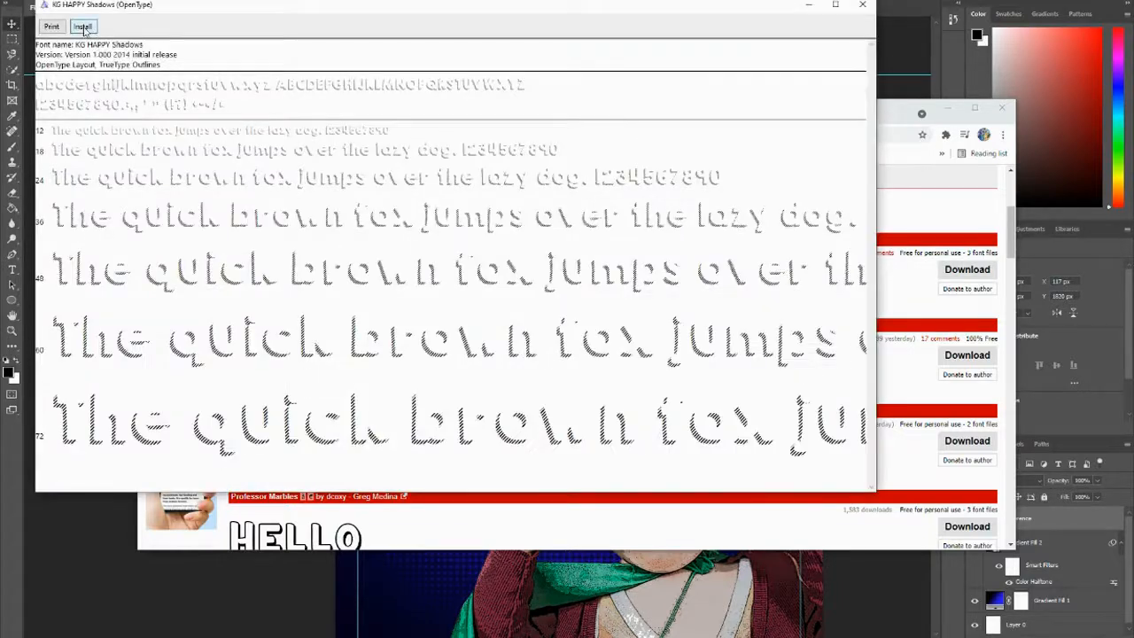
pyautogui.click(864, 6)
pyautogui.click(346, 265)
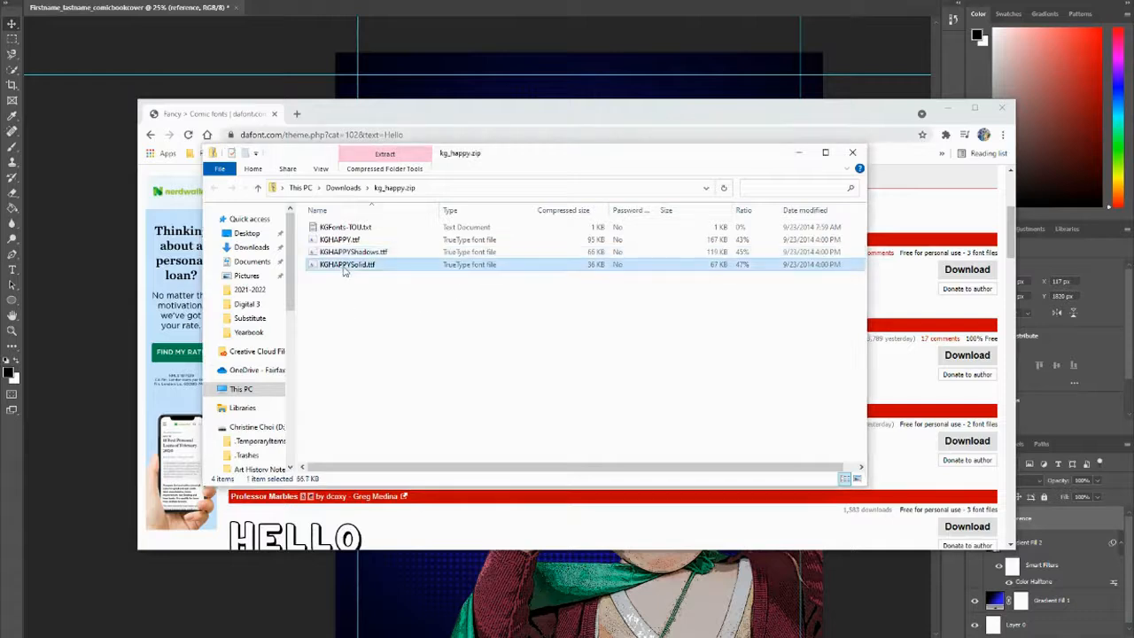
pyautogui.doubleClick(345, 265)
pyautogui.click(98, 41)
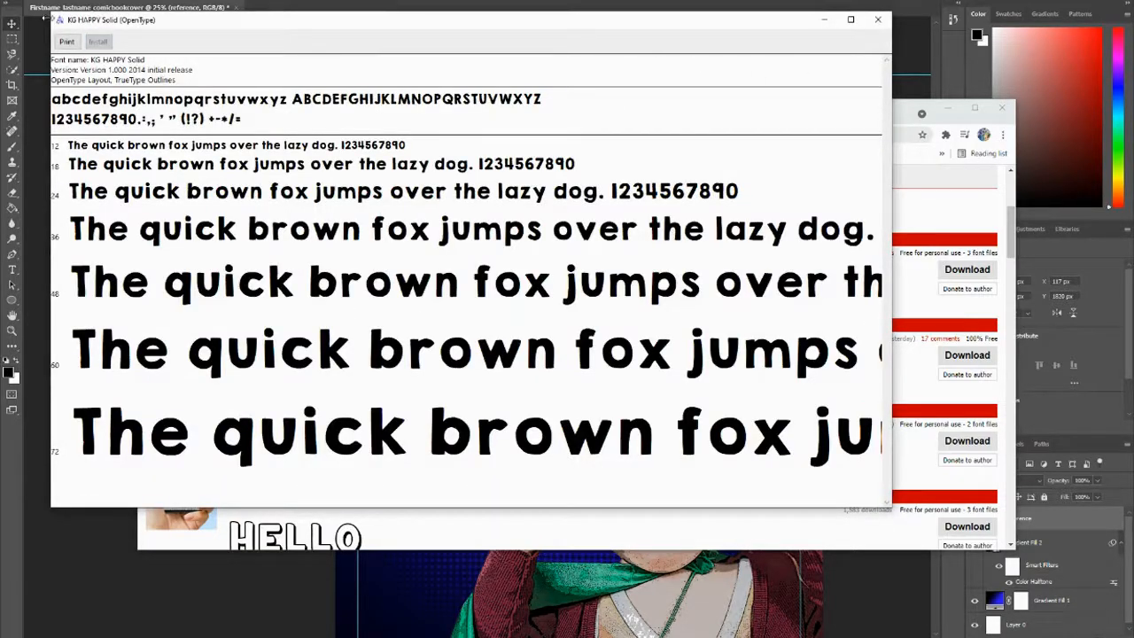
pyautogui.click(877, 18)
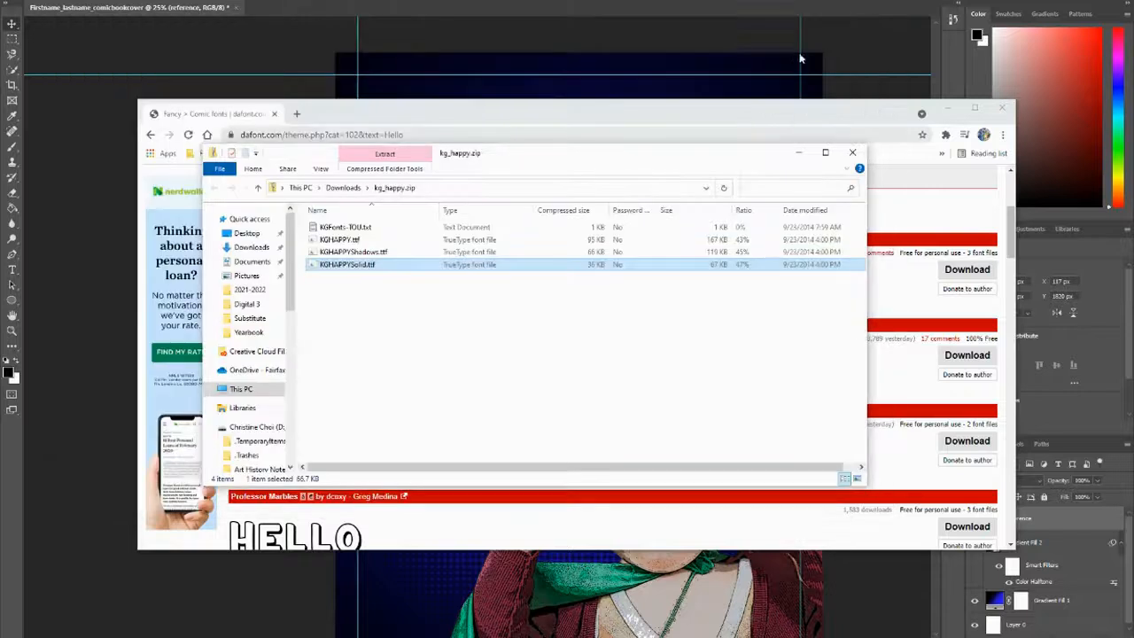
# - Switch back to Photoshop and add the title text "Comic Book" on a new layer near the top of the cover
pyautogui.click(821, 44)
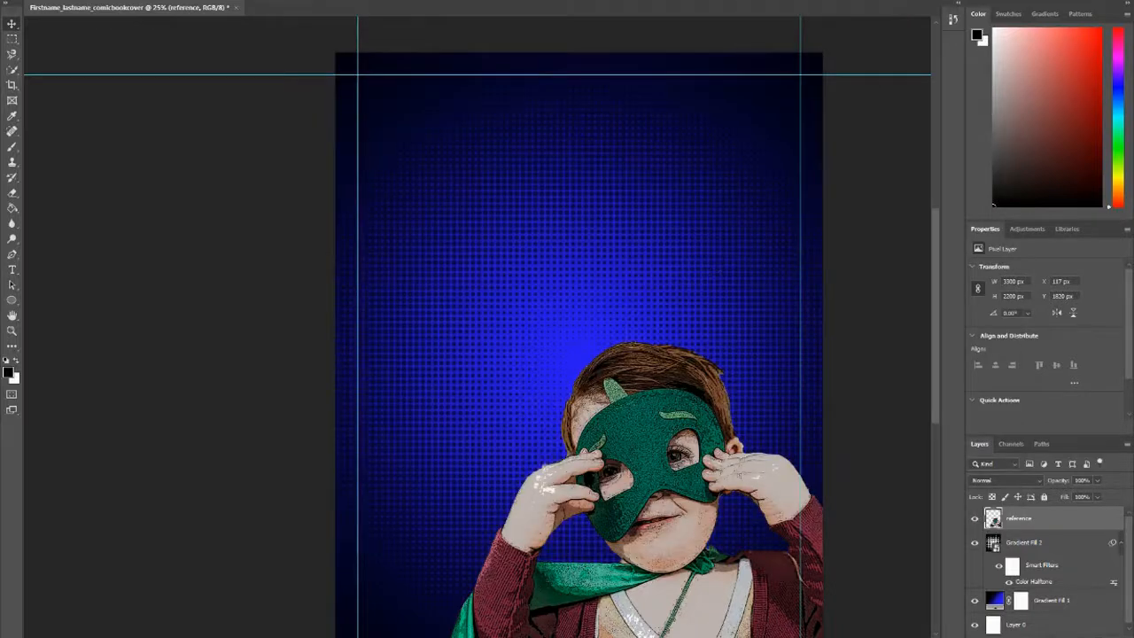
pyautogui.hotkey('ctrl', 'shift', 'alt', 'n')
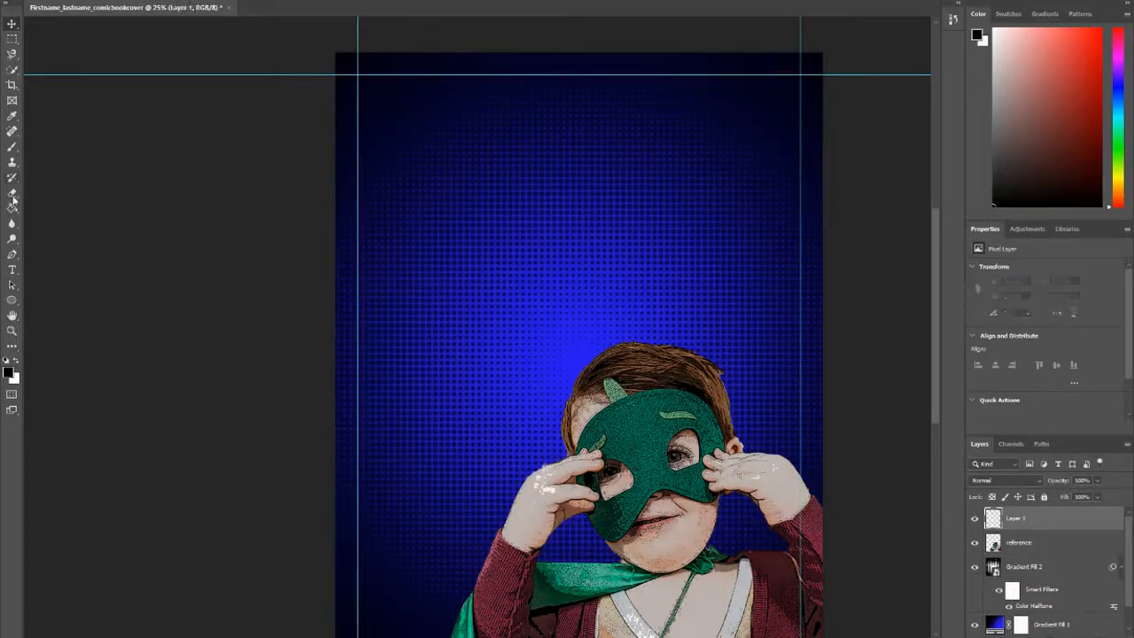
pyautogui.click(15, 270)
pyautogui.click(397, 155)
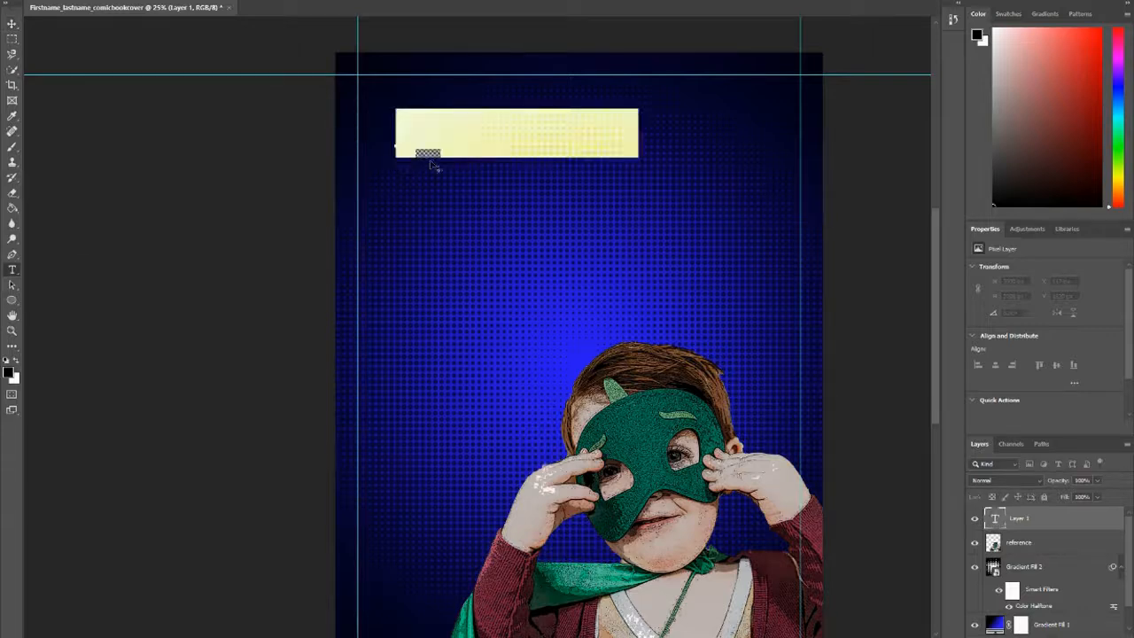
pyautogui.tripleClick(497, 139)
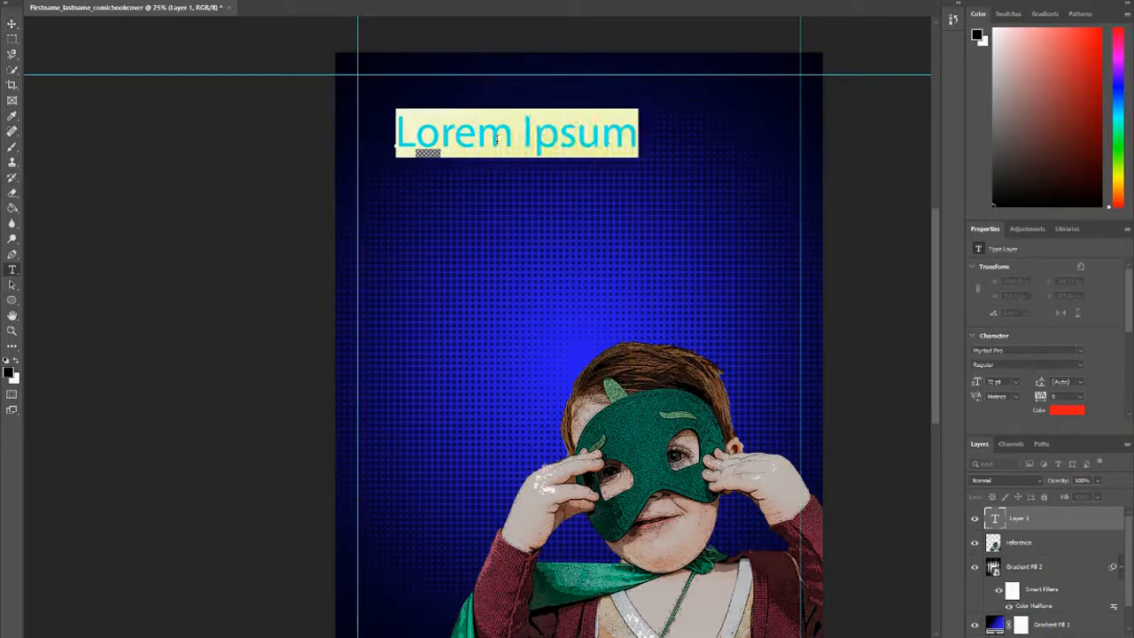
pyautogui.write('Comic BOok')
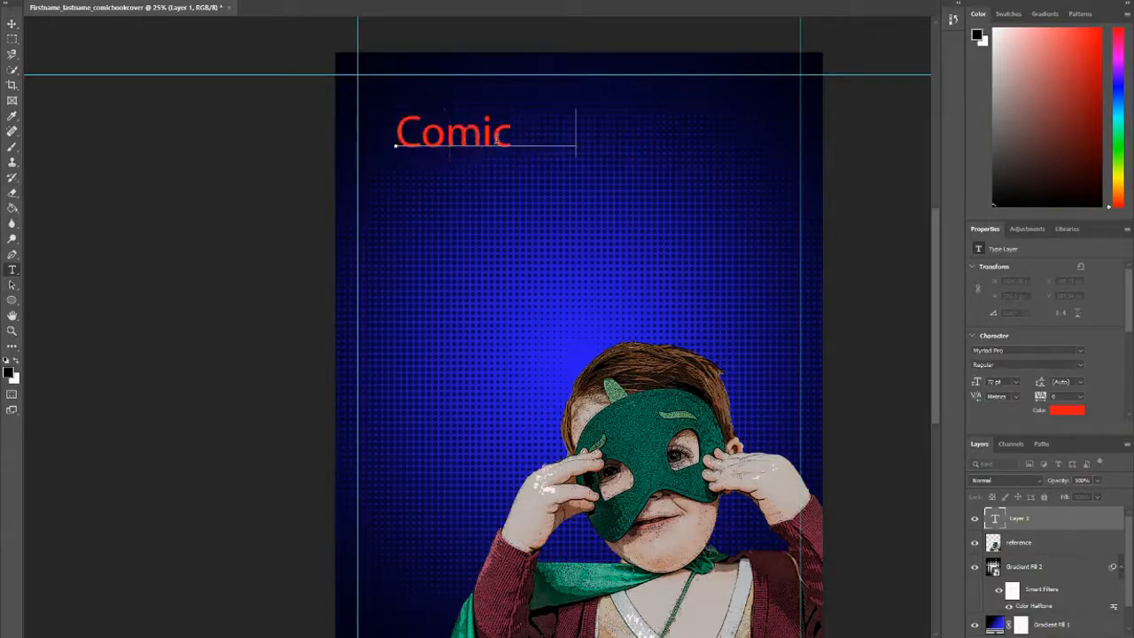
pyautogui.press('BackSpace')
pyautogui.press('BackSpace')
pyautogui.write('ok')
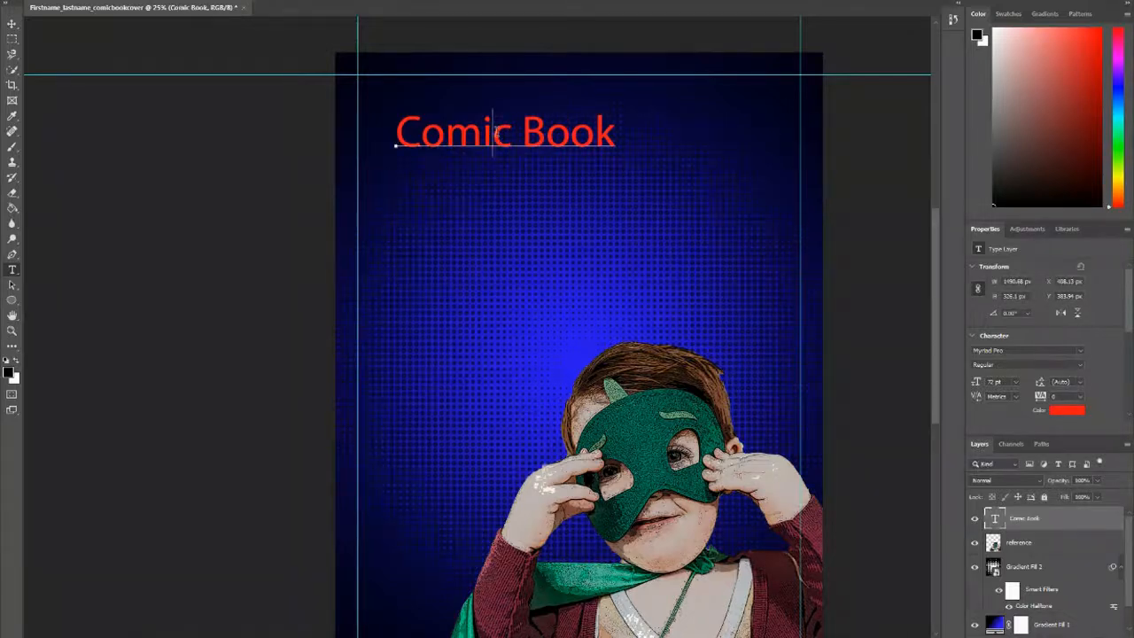
# - Select the whole "Comic Book" title and filter the available fonts by "kg"
pyautogui.tripleClick(497, 135)
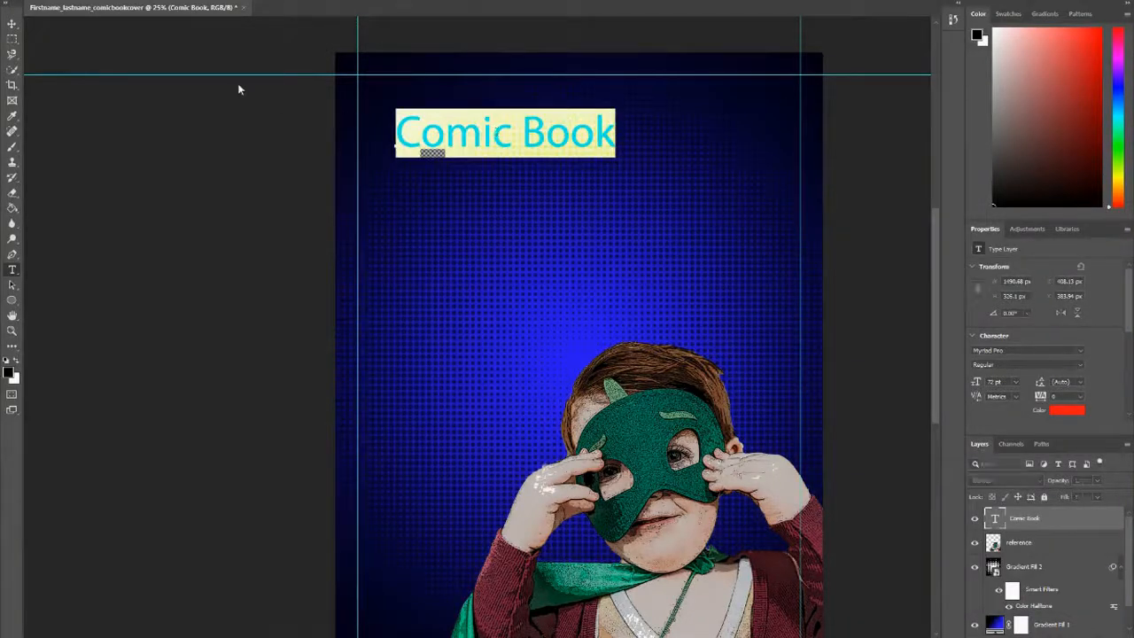
pyautogui.click(202, 2)
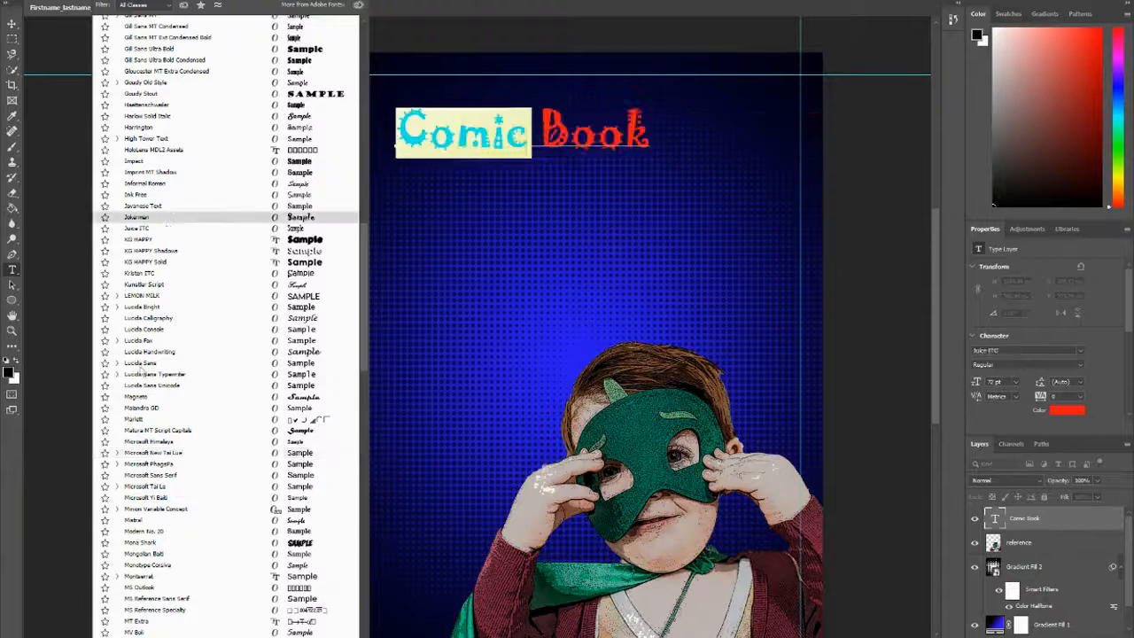
pyautogui.scroll(-3, 191, 523)
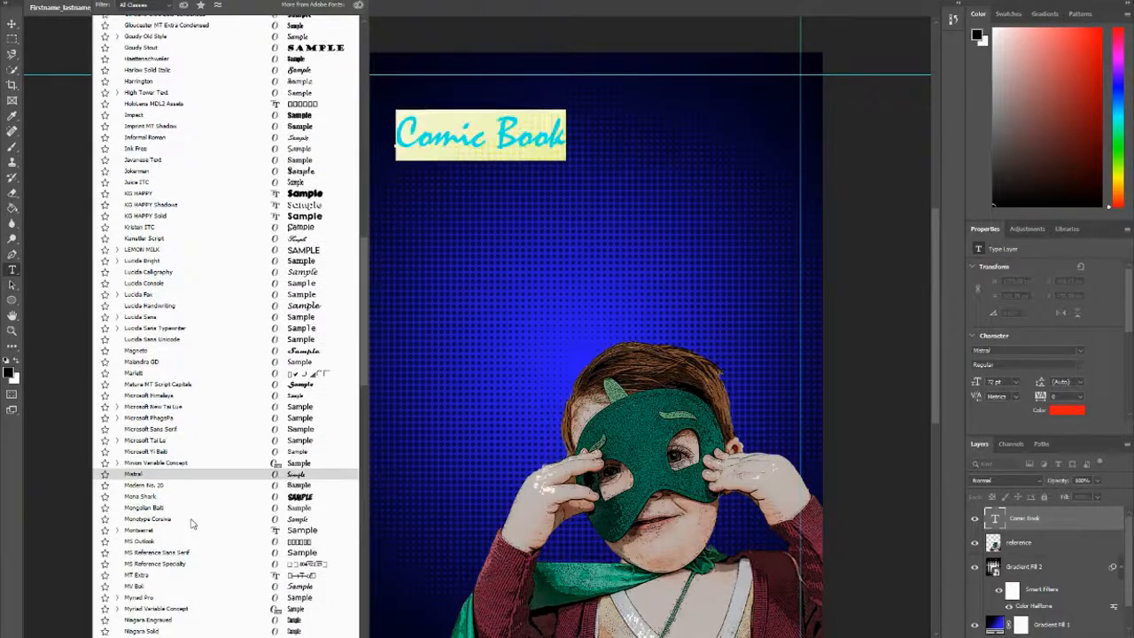
pyautogui.write('kg')
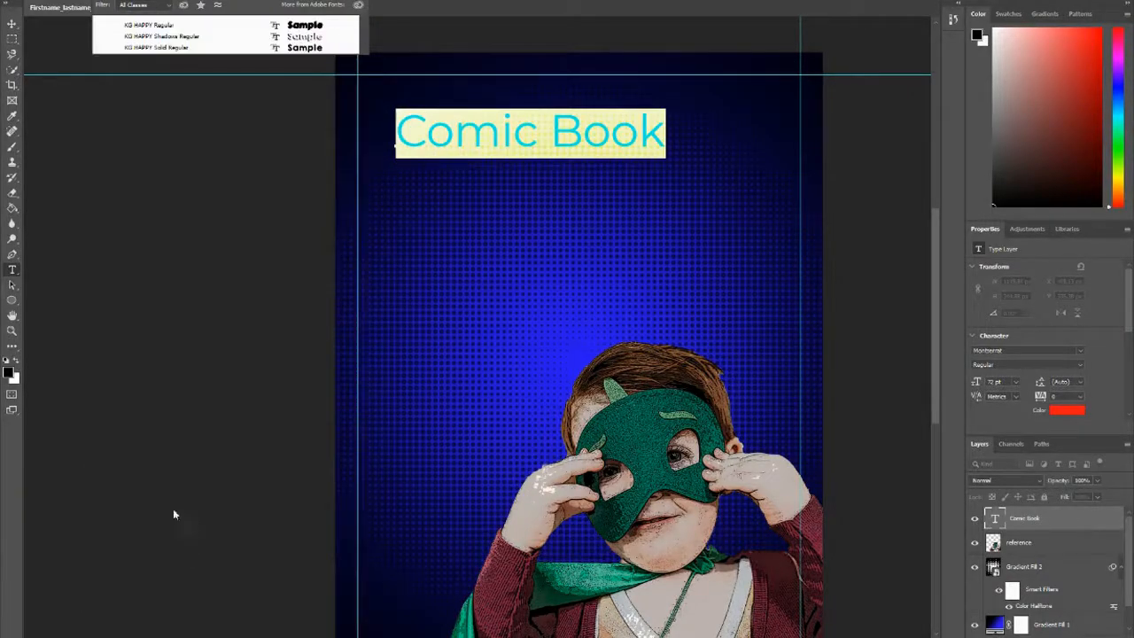